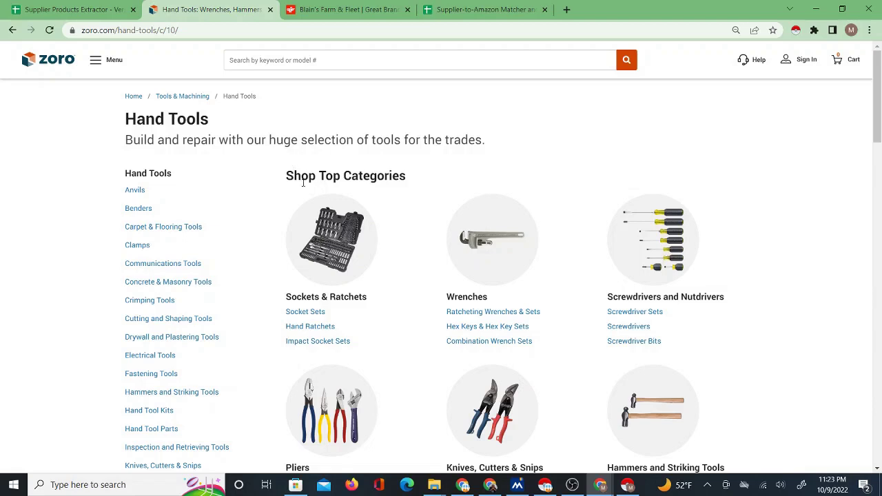
Step: Open the Socket Sets category from the Hand Tools page on the Zoro website
{"action": "left_click", "coordinate": [57, 10]}
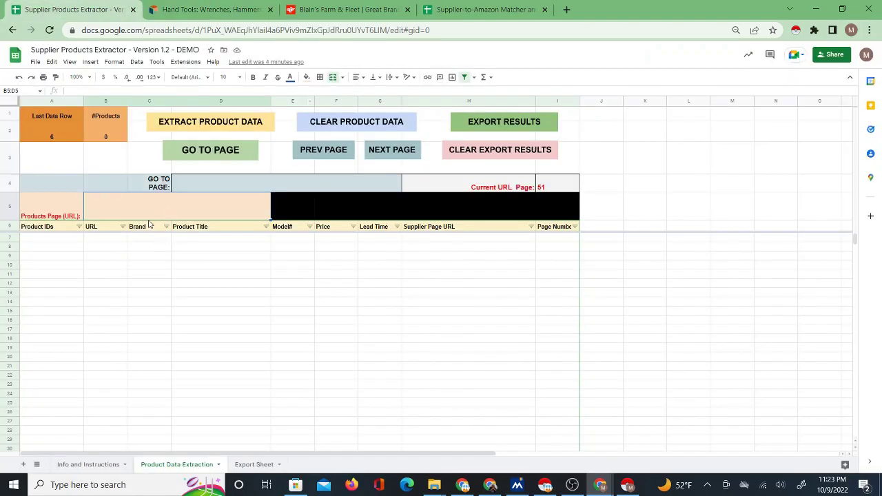
{"action": "left_click", "coordinate": [197, 9]}
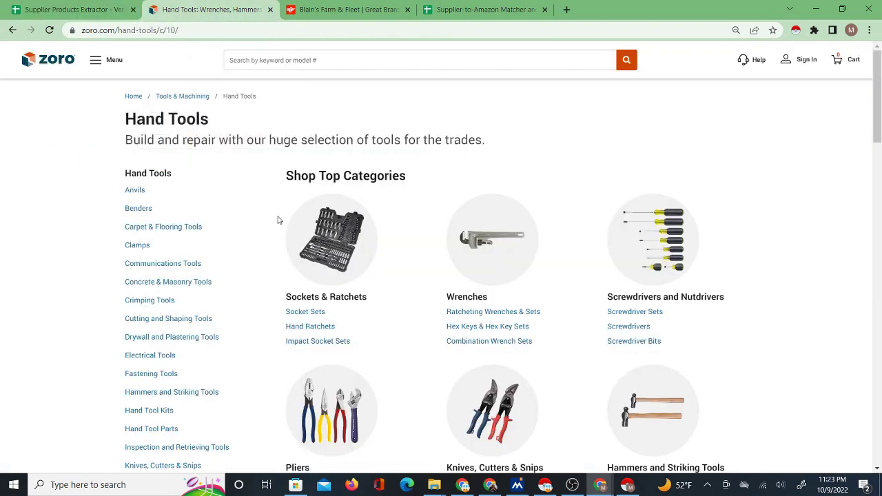
{"action": "left_click", "coordinate": [316, 316]}
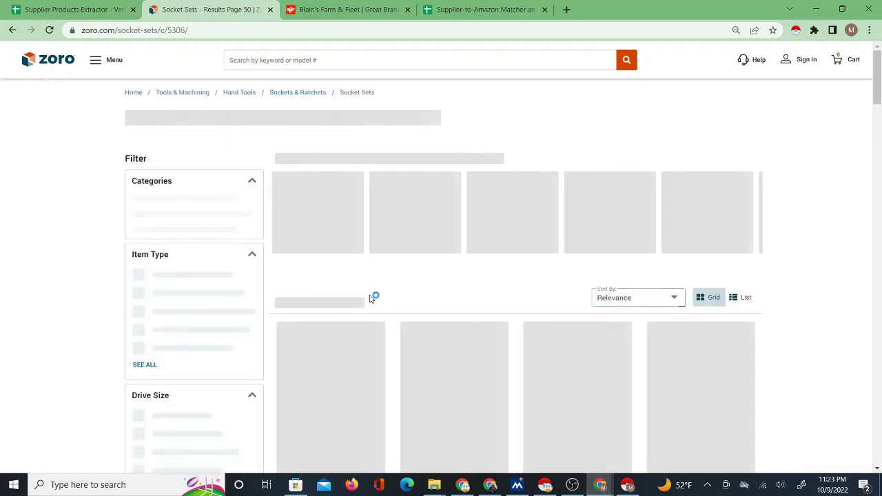
Step: Look through the Socket Sets product listing and check how many result pages it has
{"action": "scroll", "coordinate": [374, 298], "scroll_direction": "down", "scroll_amount": 2}
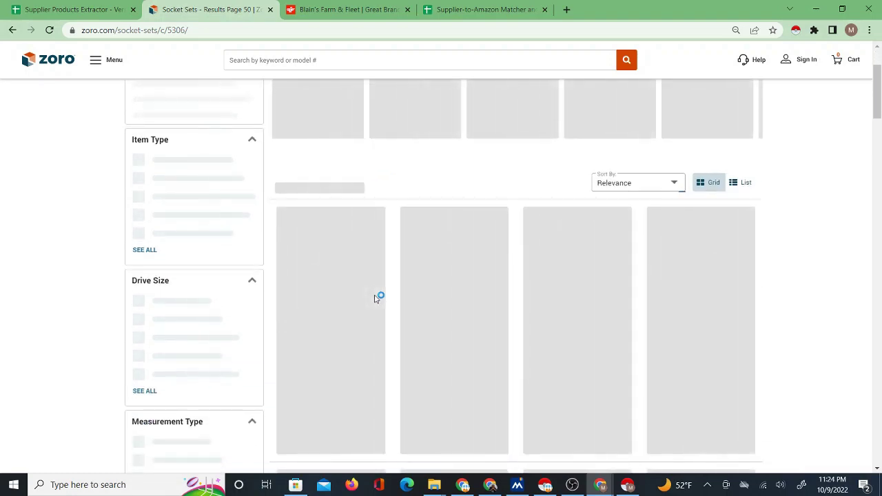
{"action": "scroll", "coordinate": [379, 299], "scroll_direction": "down", "scroll_amount": 2}
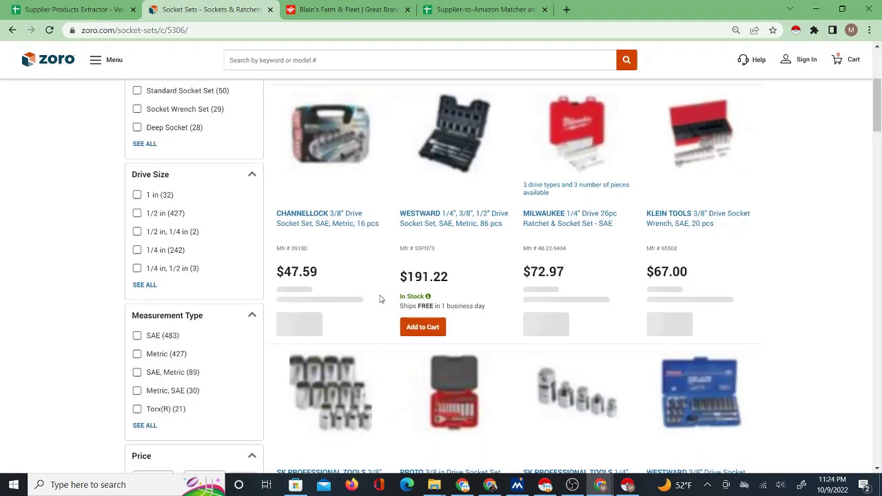
{"action": "scroll", "coordinate": [379, 298], "scroll_direction": "down", "scroll_amount": 5}
{"action": "left_click_drag", "start_coordinate": [877, 157], "coordinate": [875, 373]}
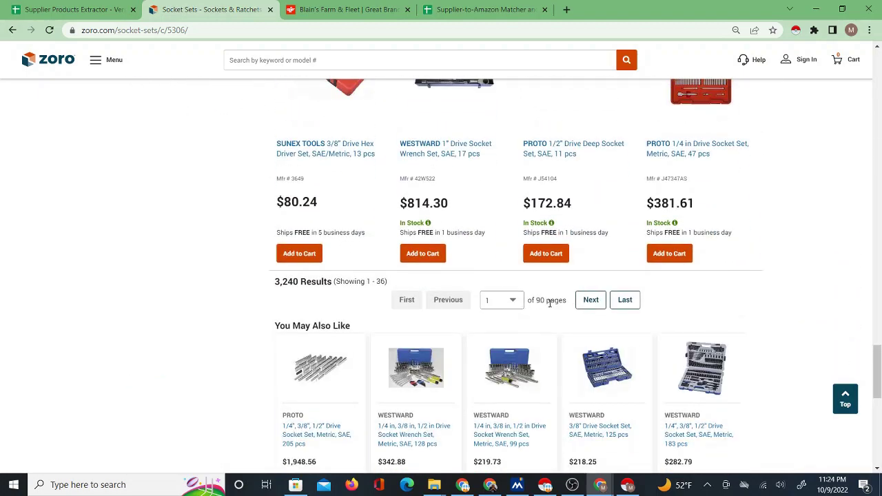
{"action": "left_click_drag", "start_coordinate": [877, 394], "coordinate": [880, 68]}
Step: Copy the Zoro Socket Sets page address into the Products Page (URL) cell of the Supplier Products Extractor sheet
{"action": "left_click", "coordinate": [141, 30]}
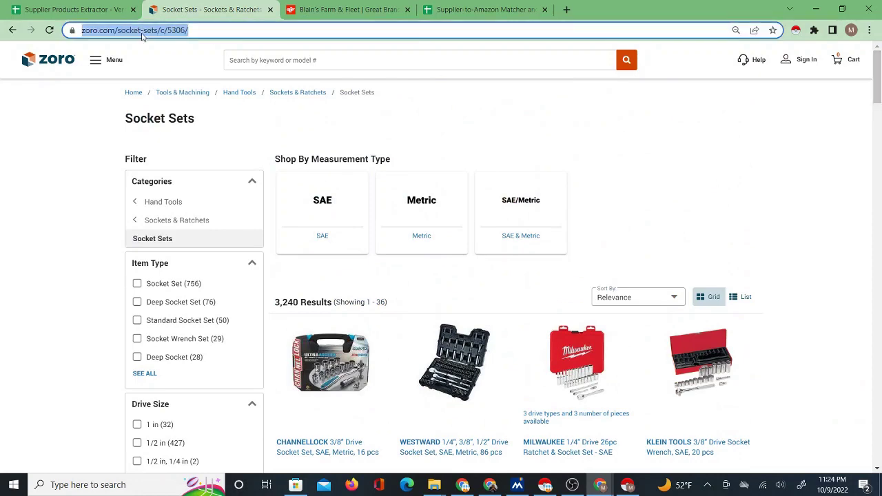
{"action": "right_click", "coordinate": [141, 30]}
{"action": "left_click", "coordinate": [170, 96]}
{"action": "left_click", "coordinate": [69, 10]}
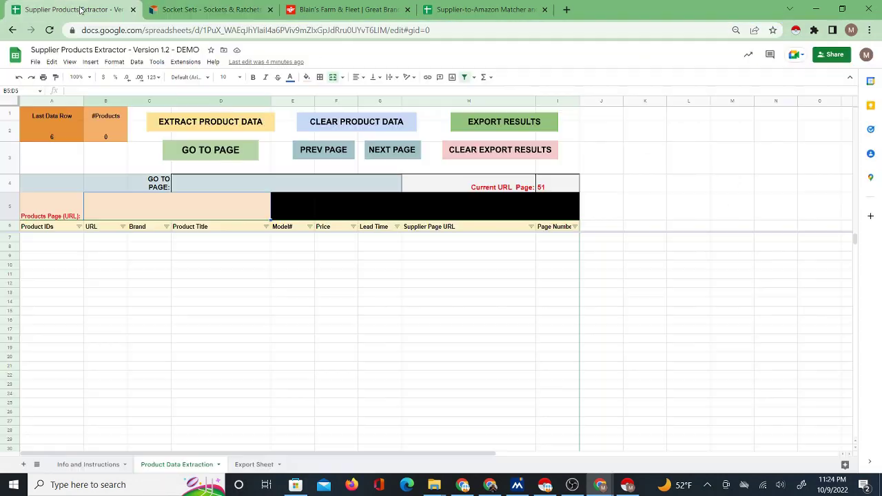
{"action": "right_click", "coordinate": [122, 203]}
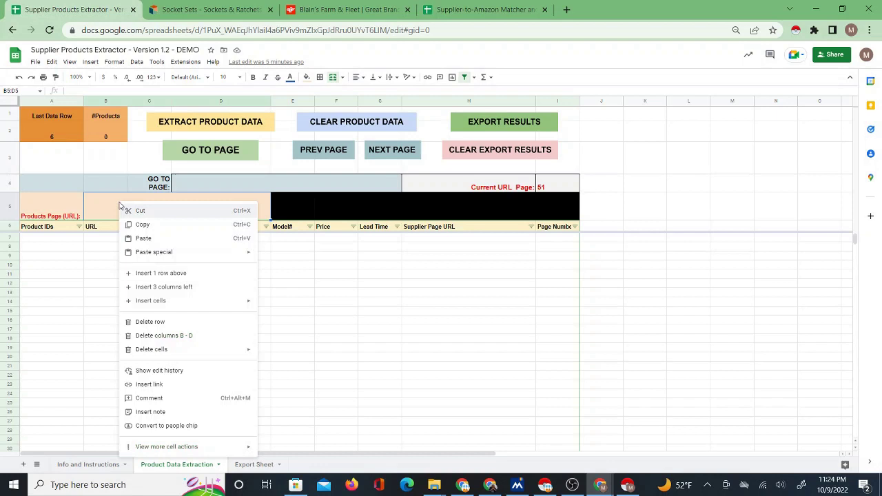
{"action": "left_click", "coordinate": [157, 236]}
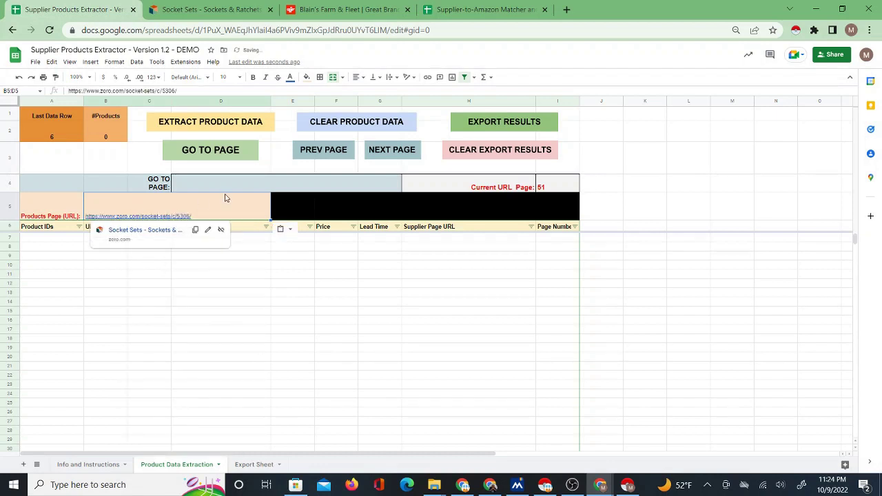
Step: Run the product data extraction for the entered URL and look over the extracted rows
{"action": "left_click", "coordinate": [211, 126]}
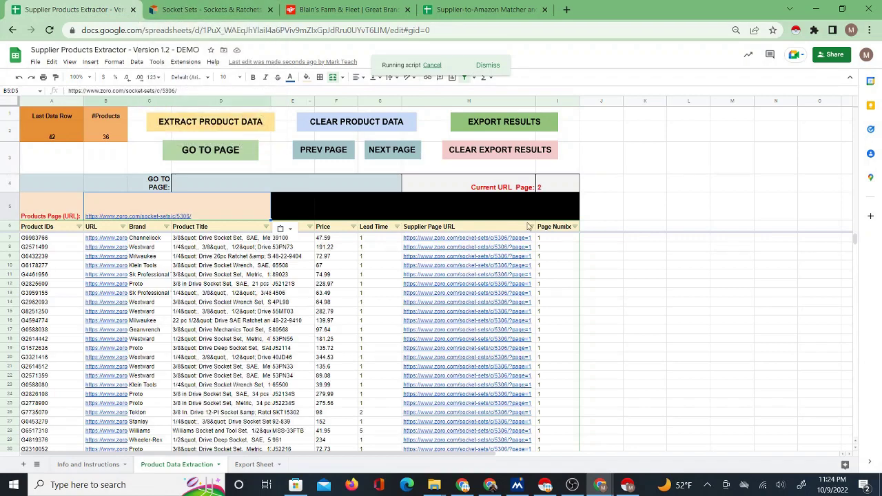
{"action": "left_click", "coordinate": [610, 248]}
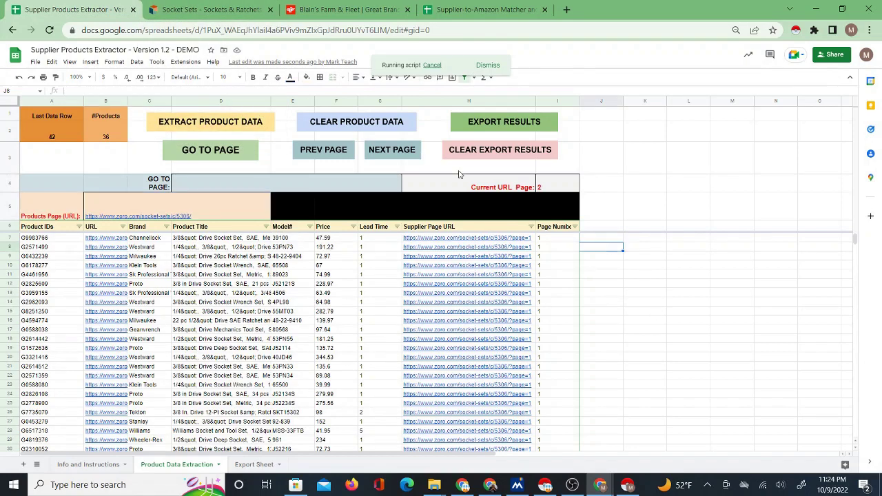
{"action": "scroll", "coordinate": [324, 237], "scroll_direction": "down", "scroll_amount": 5}
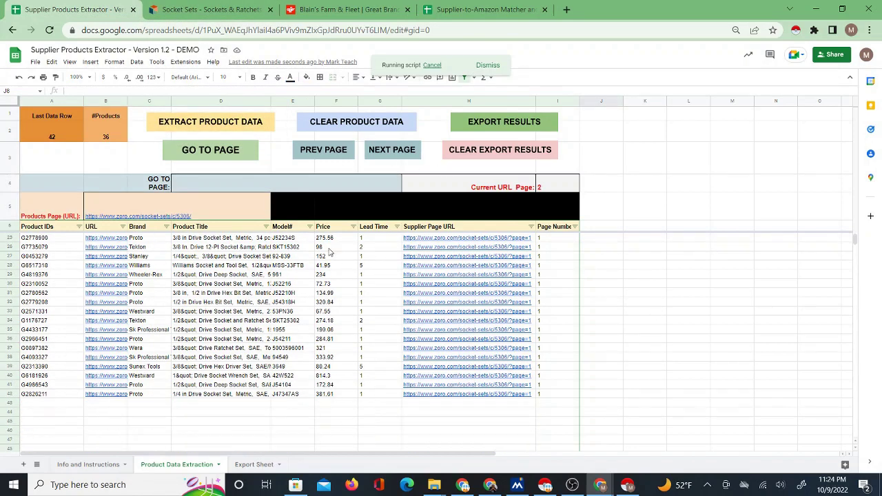
Step: Preview the Zoro Socket Sets product table in Instant Data Scraper, checking its crawling and infinite scroll options, and close it
{"action": "left_click", "coordinate": [213, 10]}
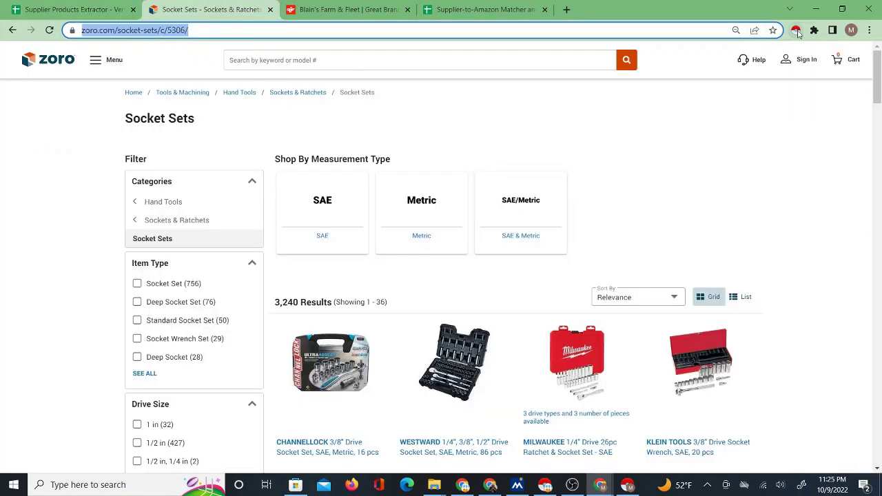
{"action": "left_click", "coordinate": [796, 31]}
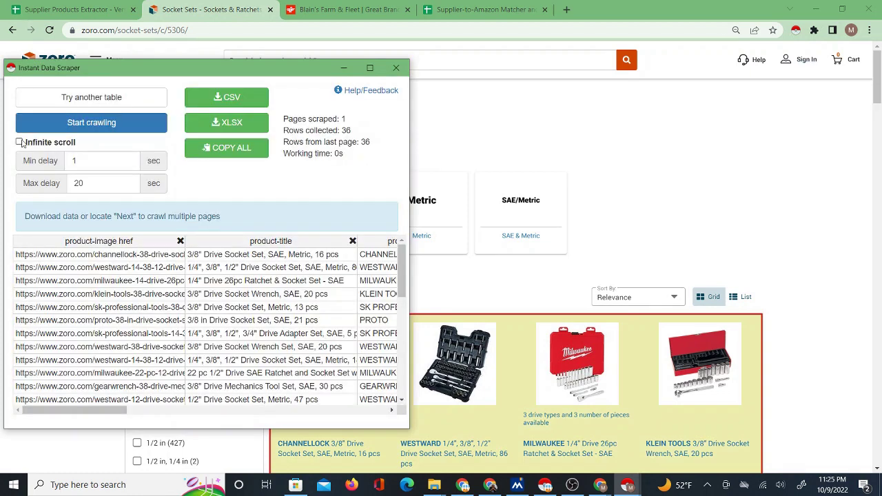
{"action": "left_click", "coordinate": [19, 142]}
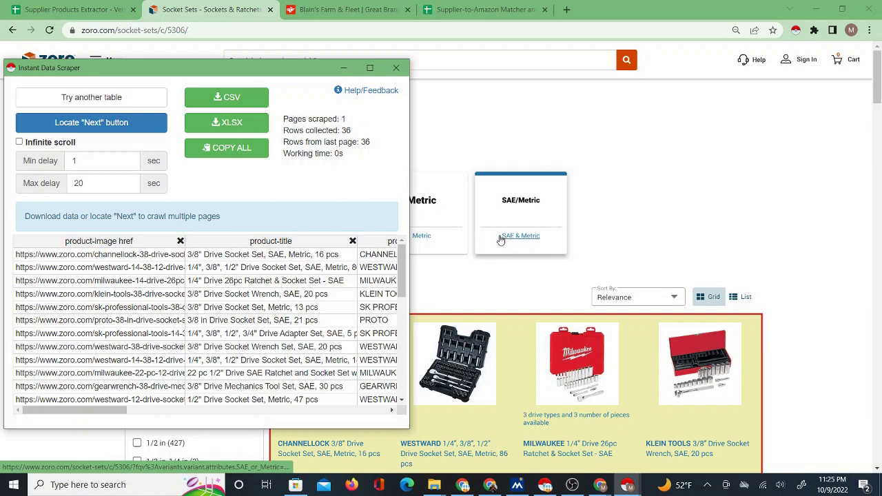
{"action": "left_click", "coordinate": [396, 68]}
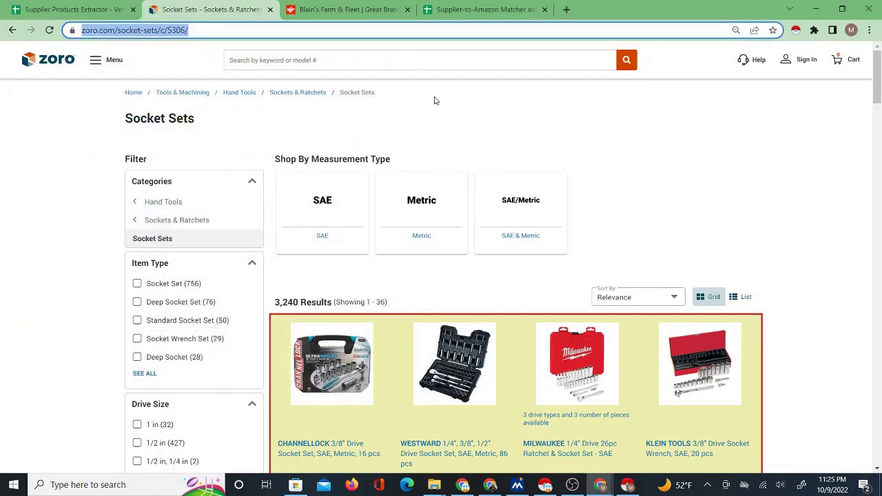
Step: Return to the Supplier Products Extractor sheet and review the product rows added from the second results page
{"action": "left_click", "coordinate": [72, 9]}
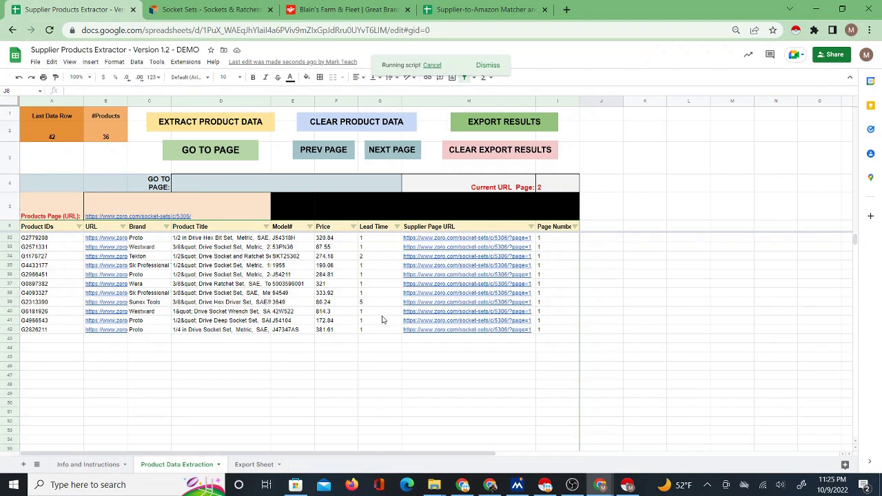
{"action": "scroll", "coordinate": [389, 320], "scroll_direction": "down", "scroll_amount": 1}
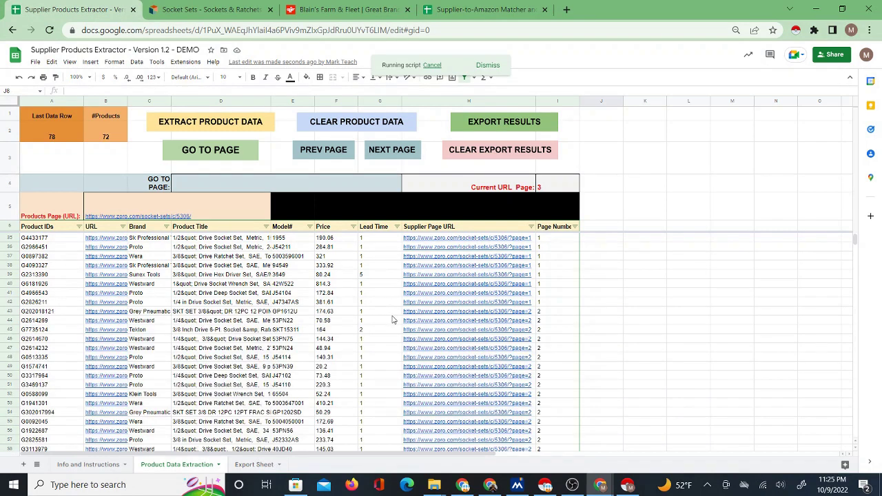
{"action": "scroll", "coordinate": [397, 331], "scroll_direction": "down", "scroll_amount": 8}
{"action": "scroll", "coordinate": [396, 331], "scroll_direction": "down", "scroll_amount": 1}
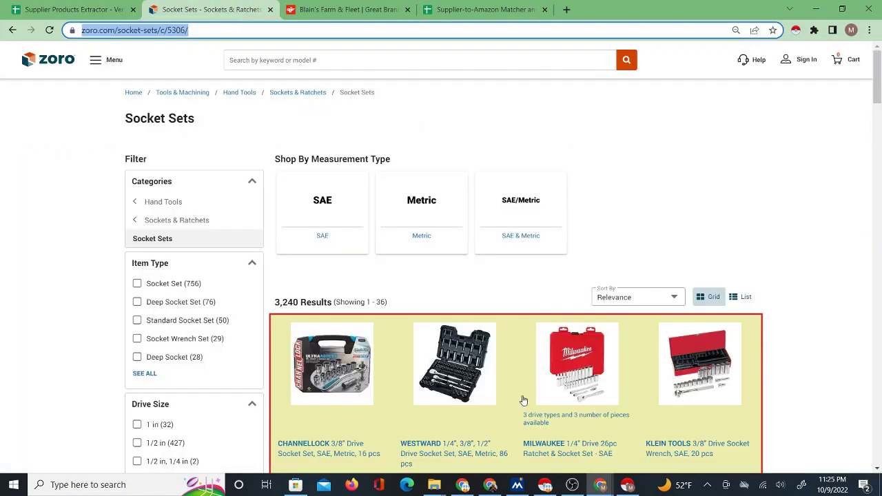
{"action": "left_click", "coordinate": [627, 484]}
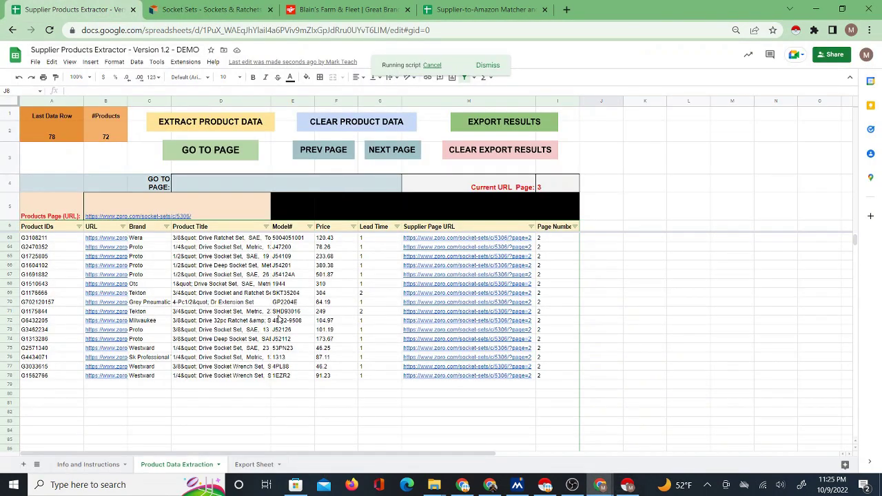
{"action": "scroll", "coordinate": [329, 361], "scroll_direction": "down", "scroll_amount": 2}
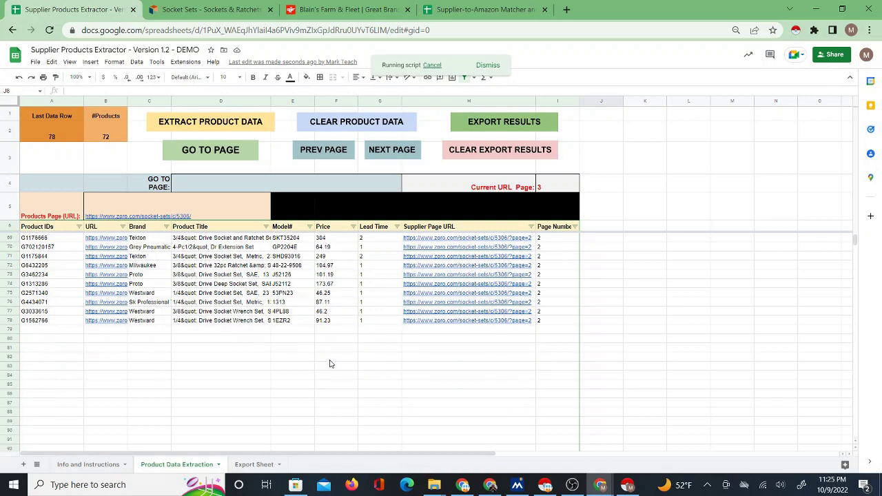
{"action": "scroll", "coordinate": [359, 303], "scroll_direction": "up", "scroll_amount": 6}
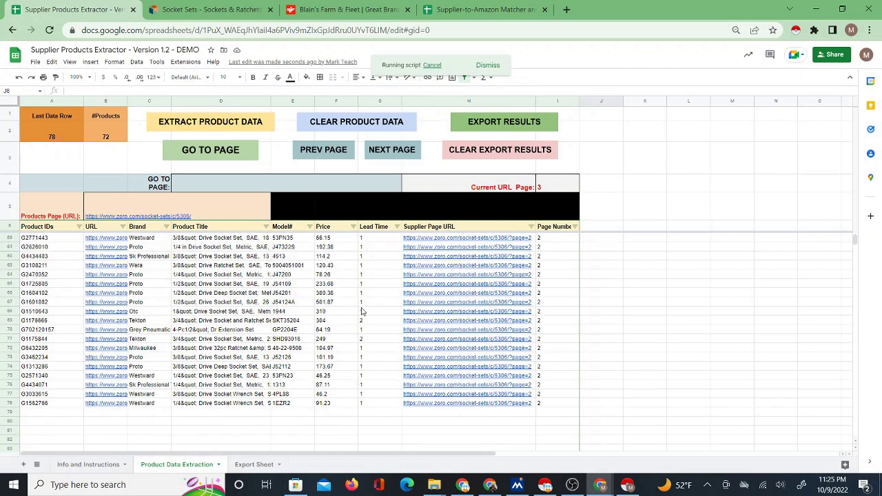
{"action": "scroll", "coordinate": [372, 269], "scroll_direction": "up", "scroll_amount": 5}
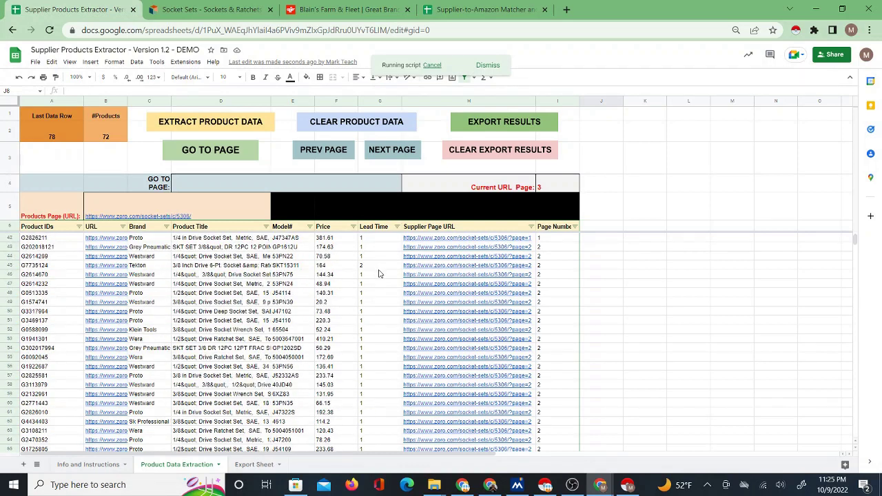
Step: Examine the stock and lead-time columns scraped from the Zoro page in Instant Data Scraper, and close it
{"action": "left_click", "coordinate": [232, 11]}
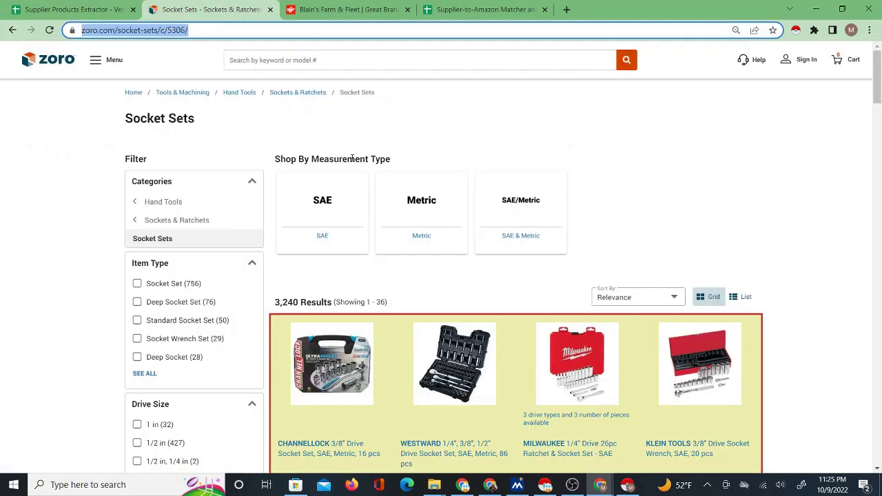
{"action": "left_click", "coordinate": [627, 485]}
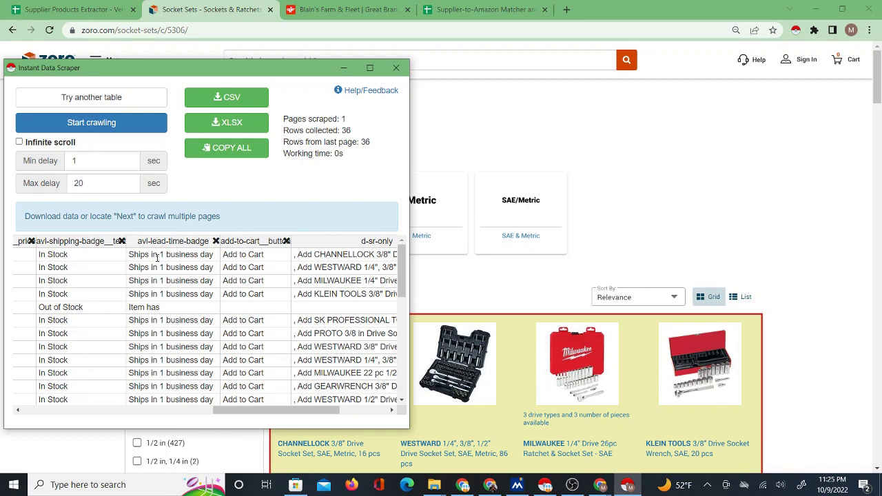
{"action": "scroll", "coordinate": [246, 399], "scroll_direction": "right", "scroll_amount": 5}
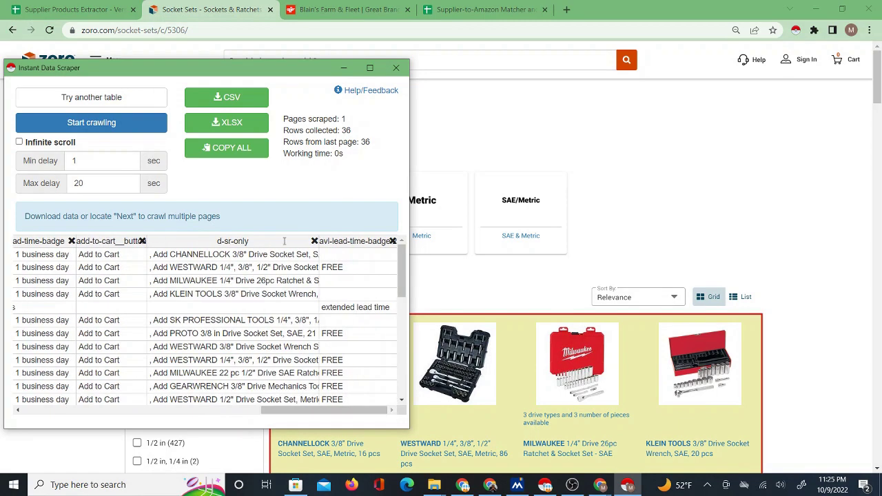
{"action": "left_click", "coordinate": [396, 67]}
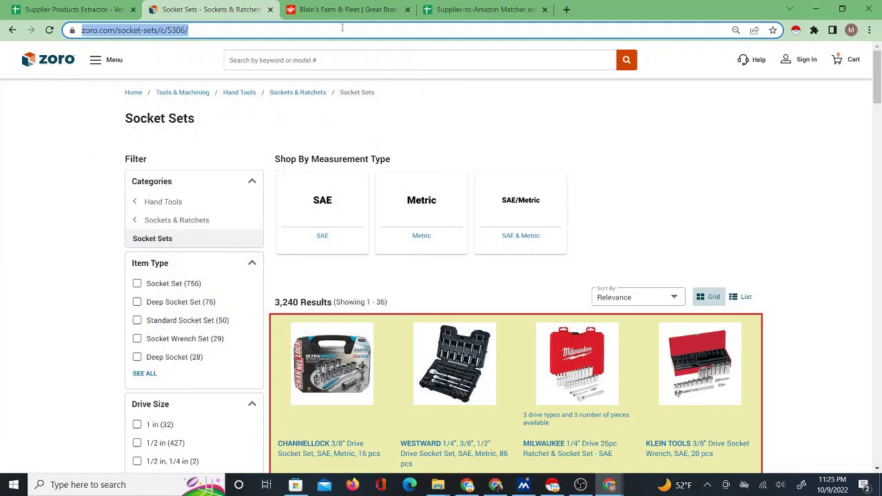
Step: Back in the Supplier Products Extractor sheet, check the extracted rows against their page numbers from page 1 through page 4
{"action": "left_click", "coordinate": [97, 14]}
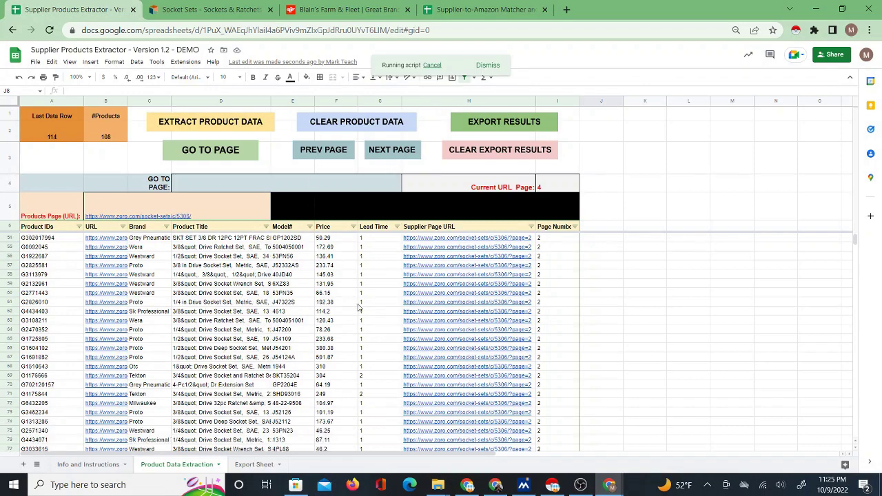
{"action": "scroll", "coordinate": [389, 339], "scroll_direction": "down", "scroll_amount": 10}
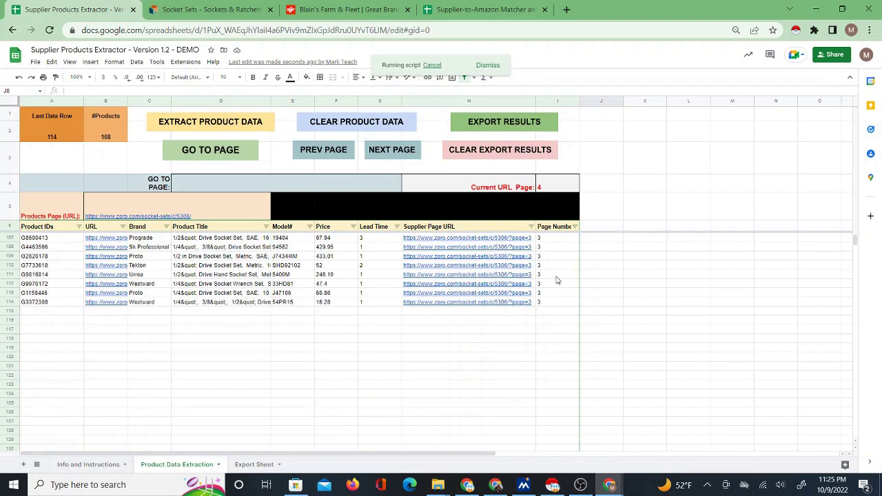
{"action": "scroll", "coordinate": [552, 297], "scroll_direction": "up", "scroll_amount": 15}
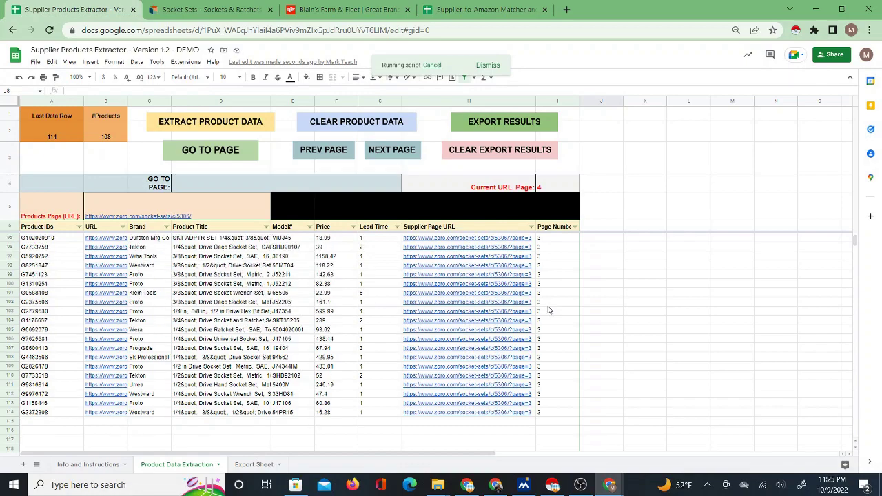
{"action": "scroll", "coordinate": [549, 269], "scroll_direction": "down", "scroll_amount": 5}
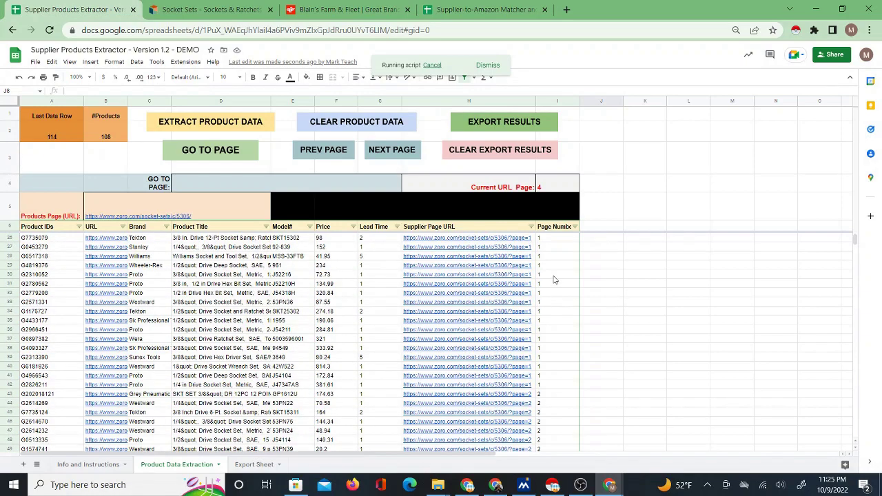
{"action": "scroll", "coordinate": [551, 328], "scroll_direction": "down", "scroll_amount": 12}
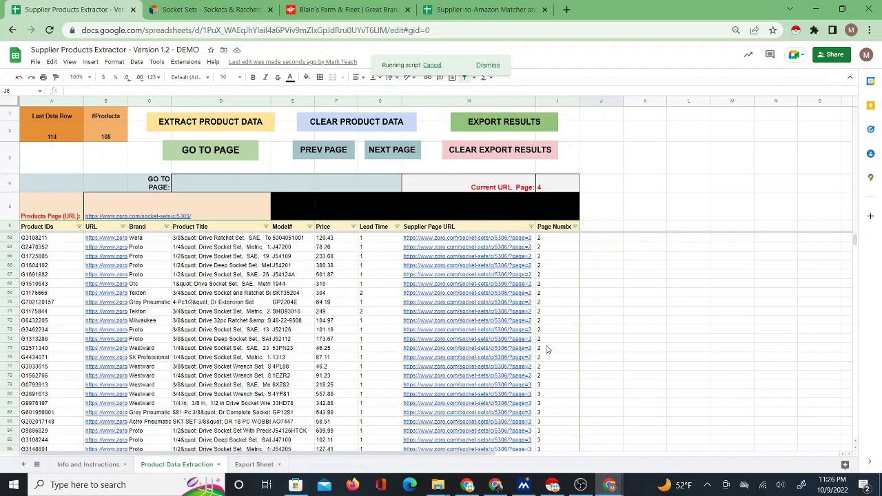
{"action": "scroll", "coordinate": [524, 301], "scroll_direction": "down", "scroll_amount": 4}
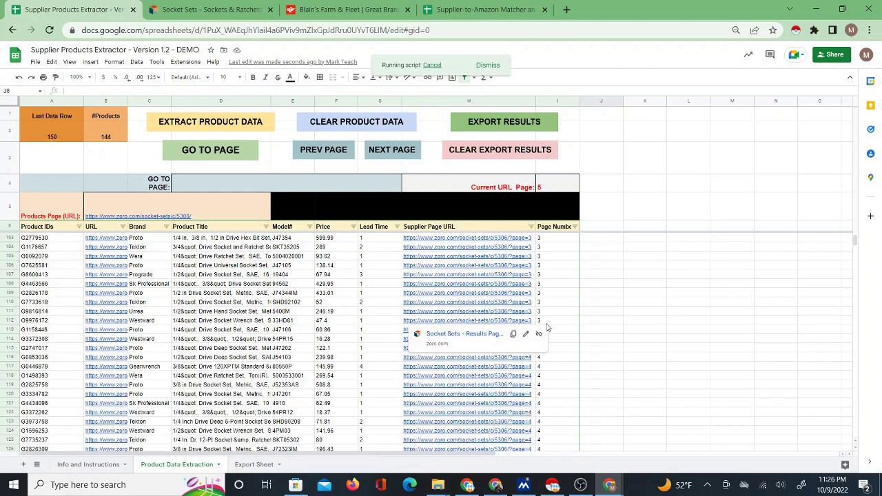
{"action": "scroll", "coordinate": [544, 372], "scroll_direction": "down", "scroll_amount": 14}
{"action": "scroll", "coordinate": [546, 362], "scroll_direction": "up", "scroll_amount": 3}
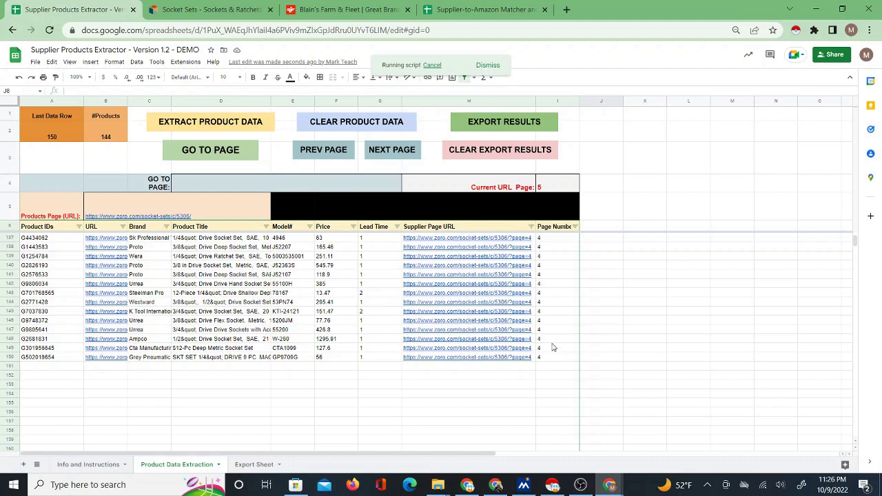
Step: Cancel the running extraction script and review the product rows added from page 5
{"action": "left_click", "coordinate": [431, 67]}
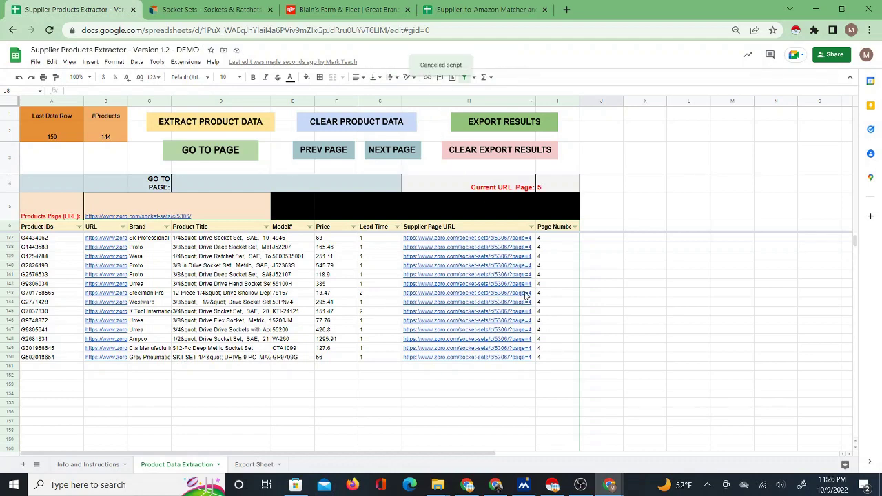
{"action": "scroll", "coordinate": [487, 383], "scroll_direction": "down", "scroll_amount": 4}
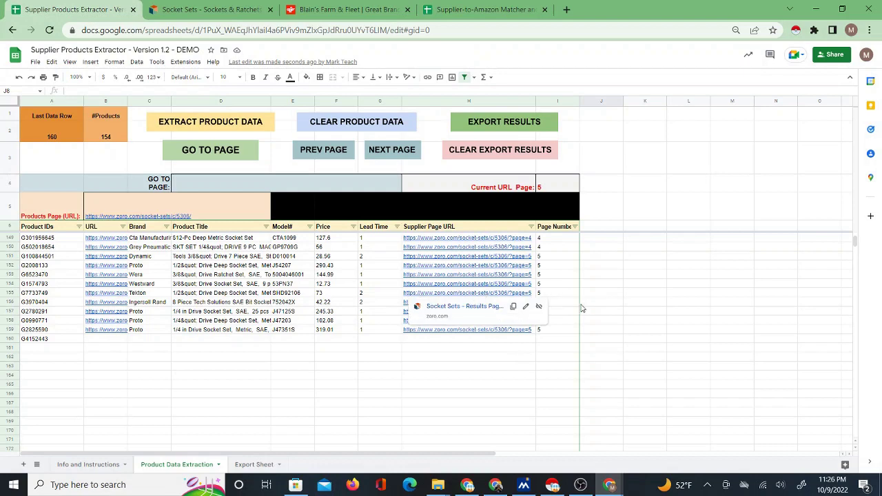
{"action": "scroll", "coordinate": [564, 339], "scroll_direction": "up", "scroll_amount": 3}
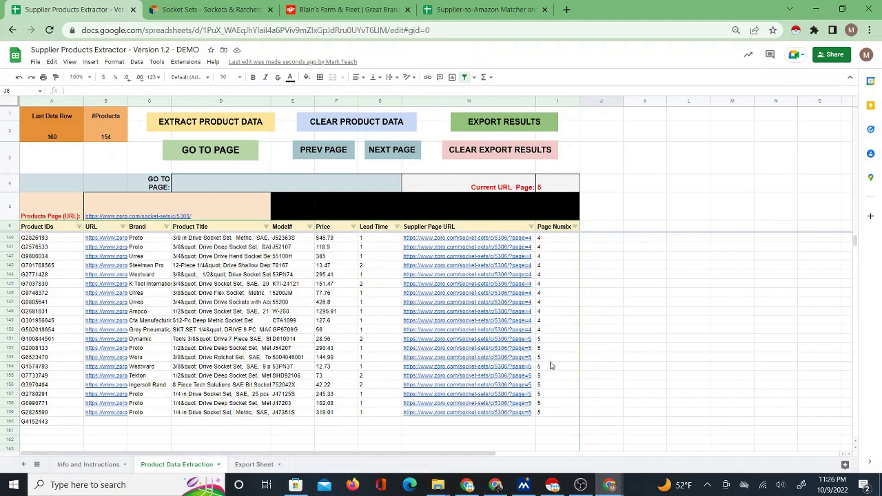
Step: Check the Zoro listing's total page count, then set Go To Page to 50 and apply it to the products page URL
{"action": "left_click", "coordinate": [242, 186]}
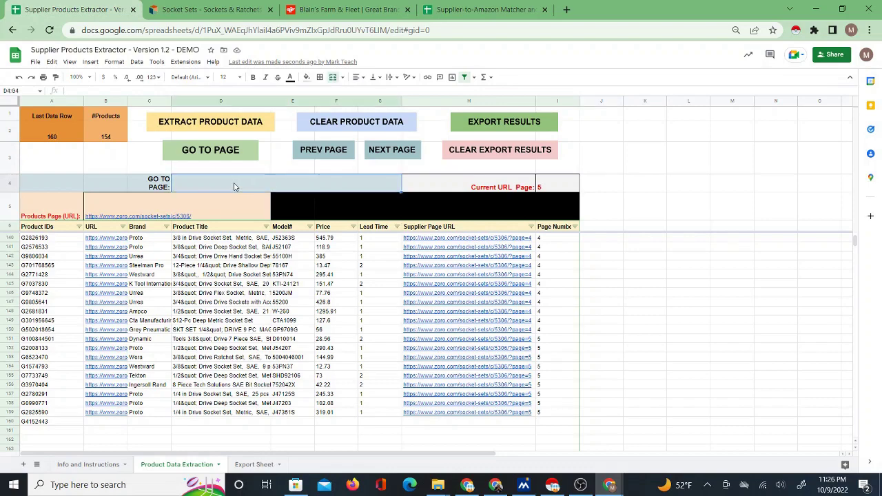
{"action": "left_click", "coordinate": [205, 9]}
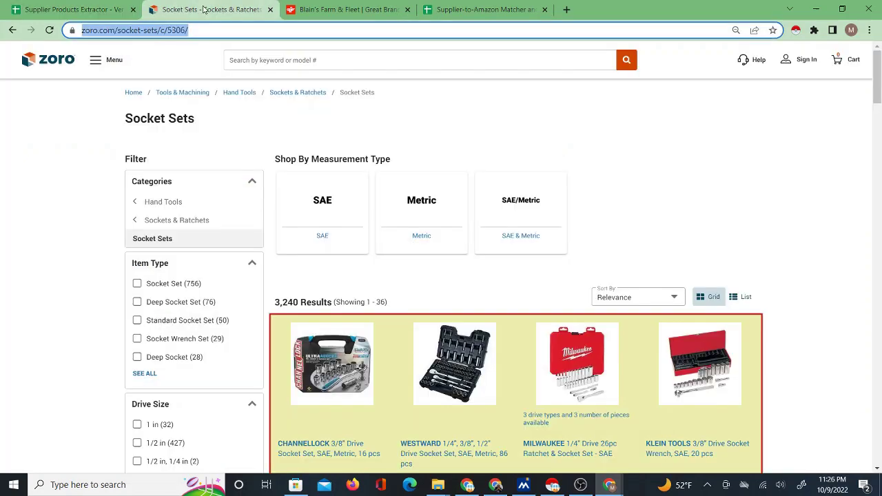
{"action": "left_click_drag", "start_coordinate": [877, 92], "coordinate": [877, 390]}
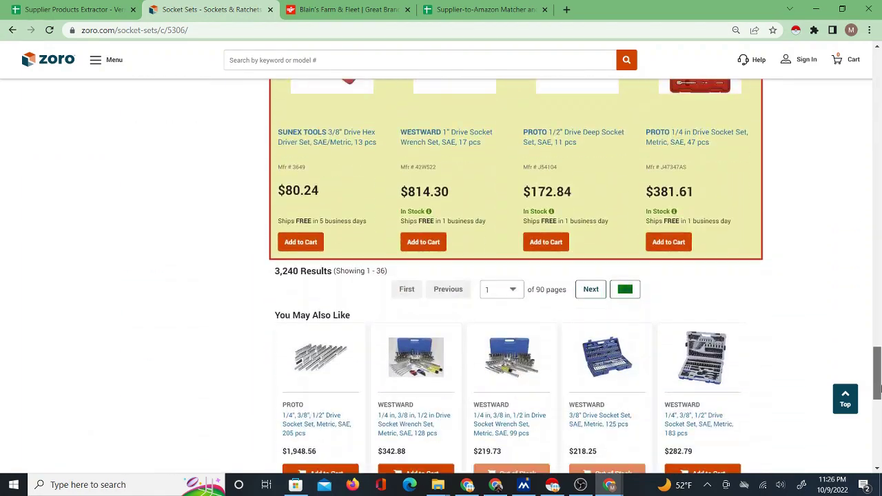
{"action": "left_click", "coordinate": [79, 9]}
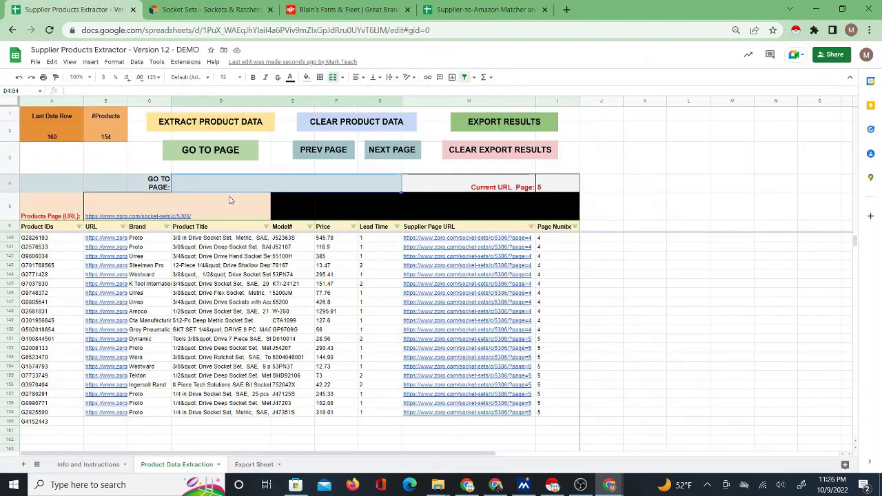
{"action": "type", "text": "50"}
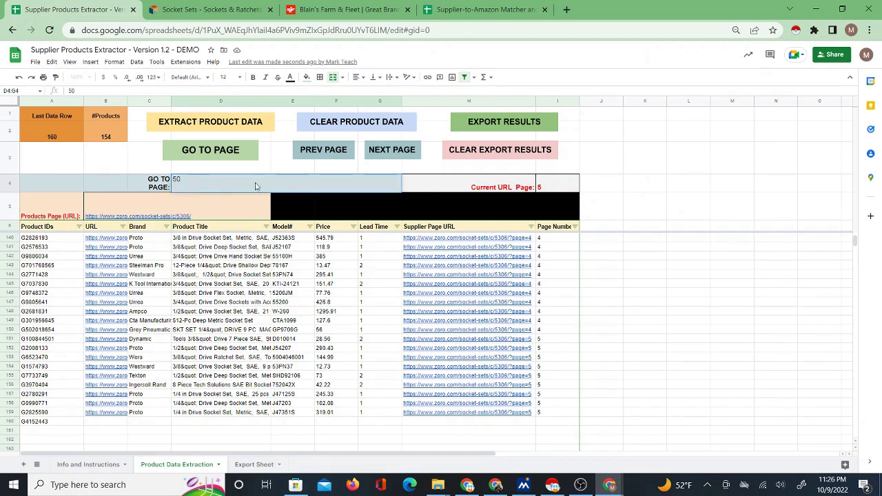
{"action": "key", "text": "Return"}
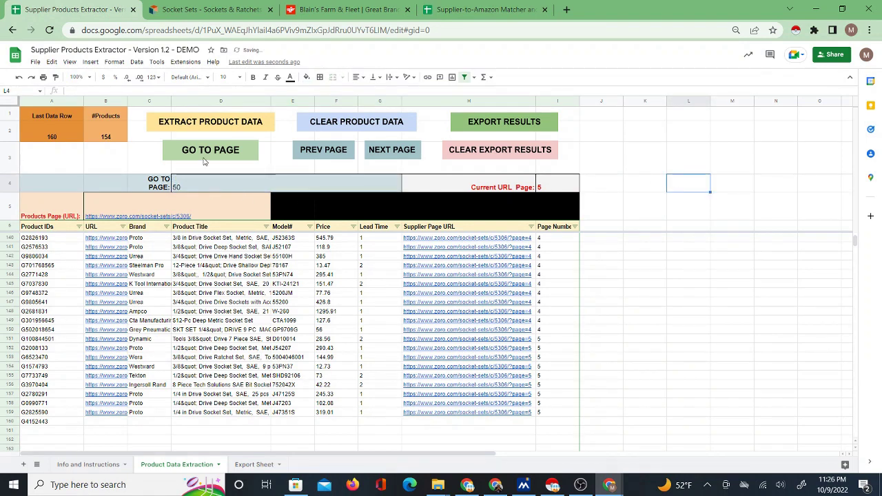
{"action": "left_click", "coordinate": [205, 153]}
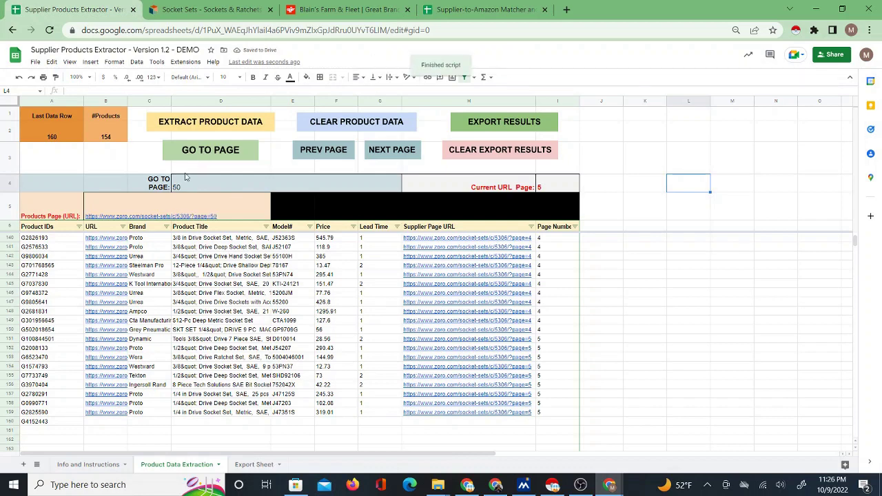
Step: Open the updated products page link to inspect Zoro's Socket Sets results page 50, and return to the extractor sheet
{"action": "left_click", "coordinate": [156, 217]}
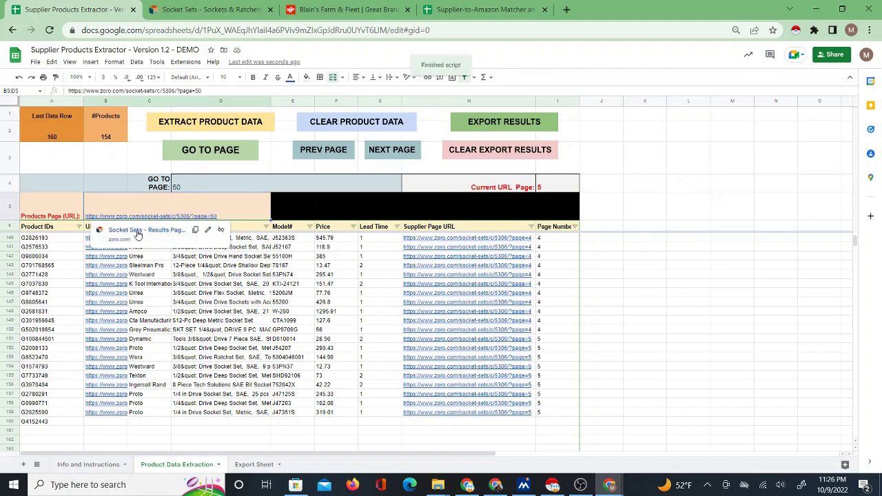
{"action": "left_click", "coordinate": [138, 233]}
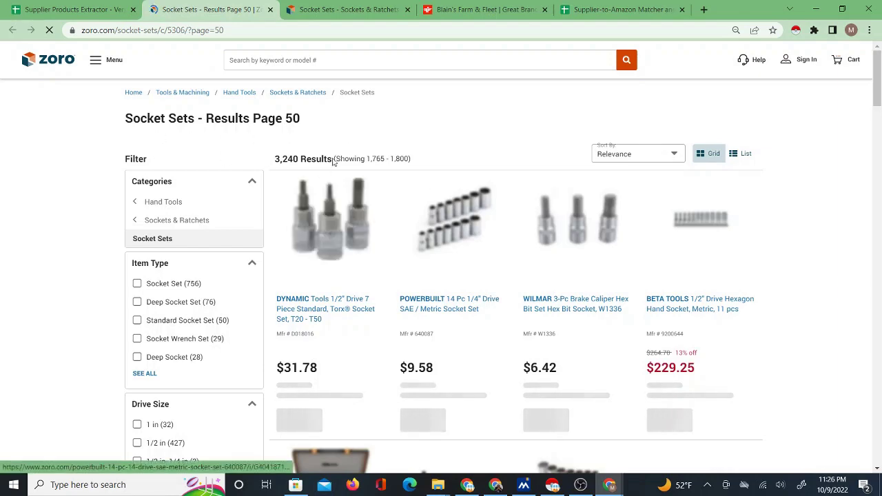
{"action": "scroll", "coordinate": [433, 222], "scroll_direction": "down", "scroll_amount": 3}
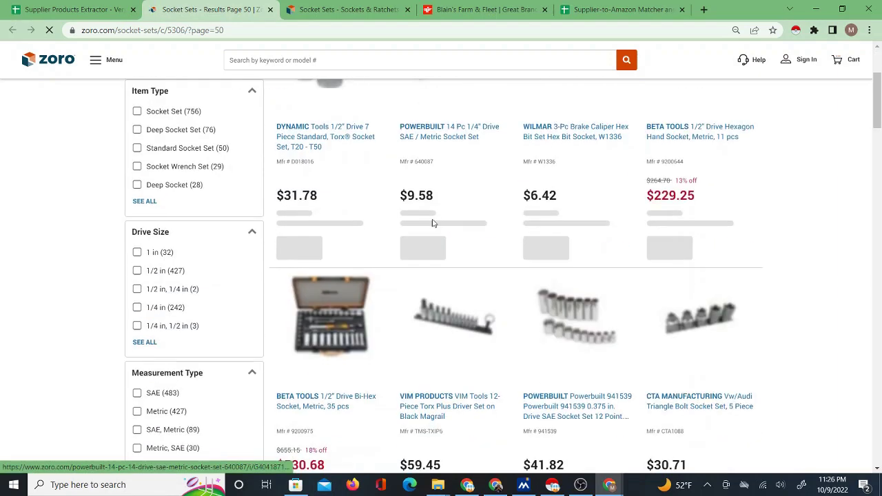
{"action": "left_click", "coordinate": [90, 10]}
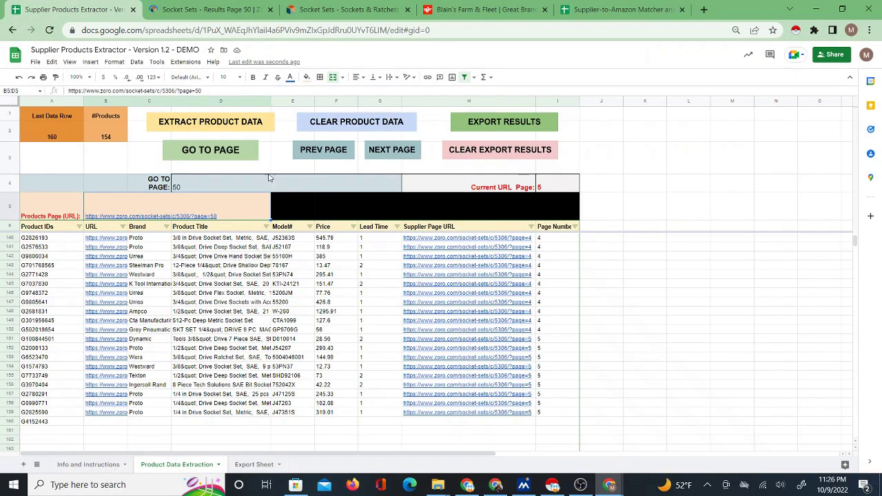
Step: Extract product data starting from page 50 and follow the rows being added below the existing products
{"action": "left_click", "coordinate": [231, 203]}
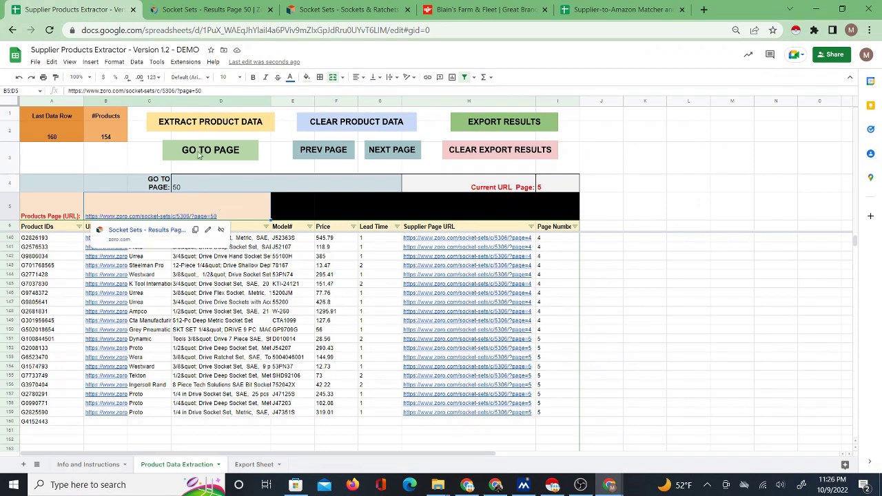
{"action": "left_click", "coordinate": [192, 124]}
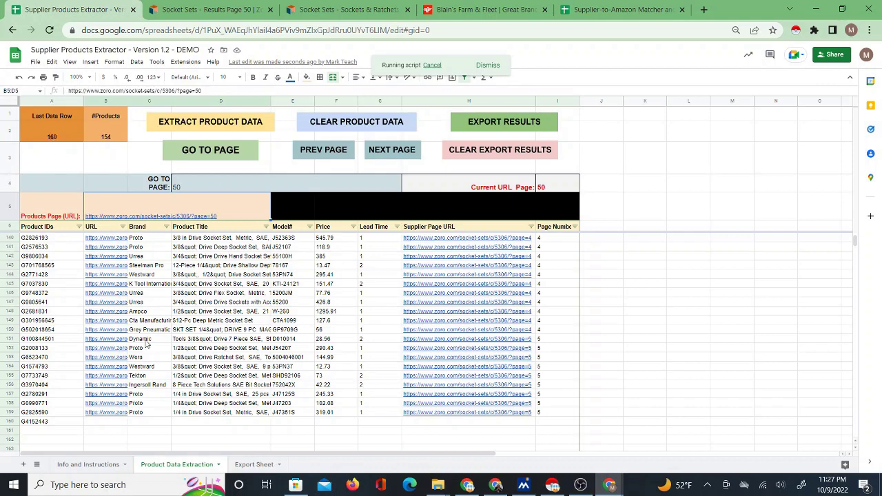
{"action": "scroll", "coordinate": [153, 354], "scroll_direction": "down", "scroll_amount": 2}
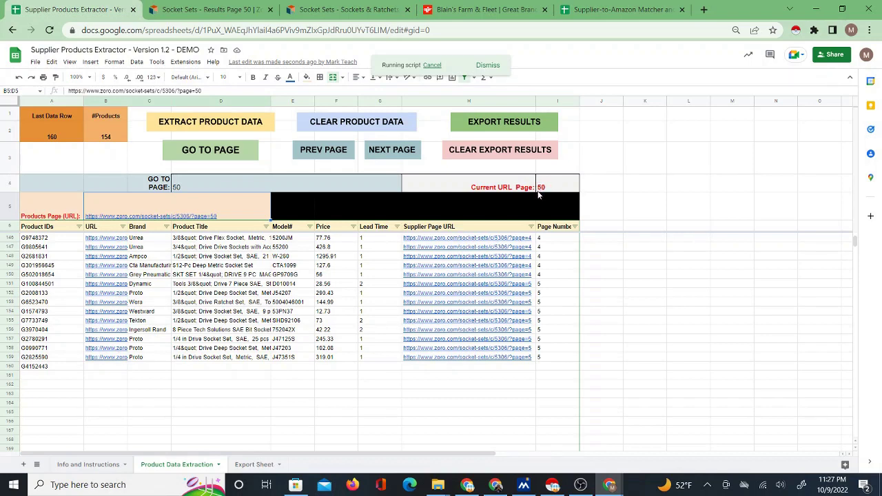
{"action": "scroll", "coordinate": [564, 375], "scroll_direction": "down", "scroll_amount": 3}
{"action": "scroll", "coordinate": [564, 375], "scroll_direction": "down", "scroll_amount": 11}
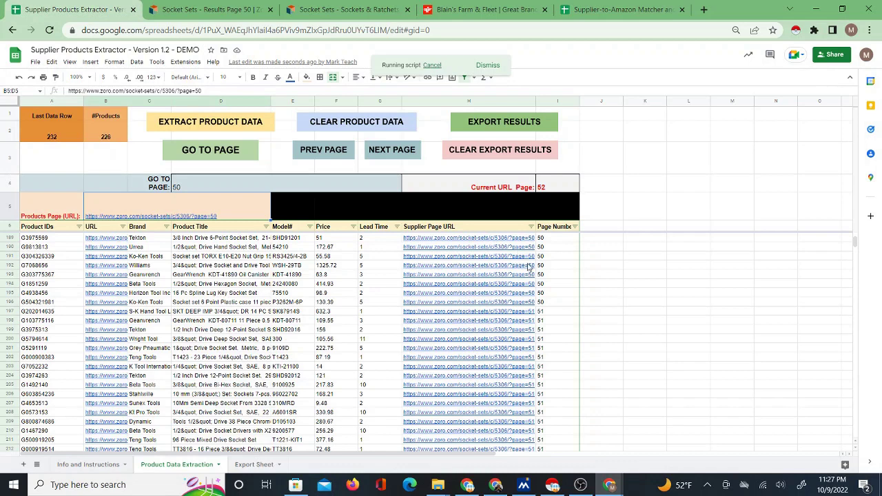
Step: Cancel the extraction script and check the page numbers of the newest rows from pages 51 and 52
{"action": "left_click", "coordinate": [432, 67]}
{"action": "scroll", "coordinate": [514, 372], "scroll_direction": "down", "scroll_amount": 5}
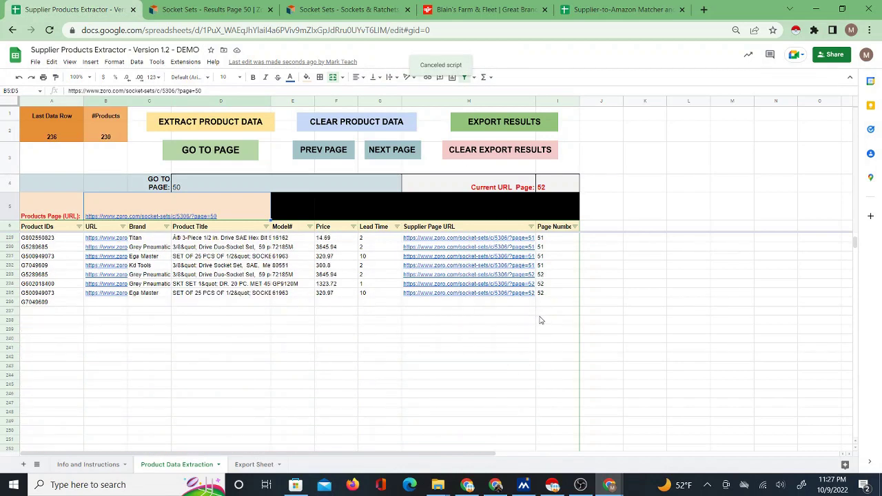
{"action": "scroll", "coordinate": [548, 307], "scroll_direction": "up", "scroll_amount": 3}
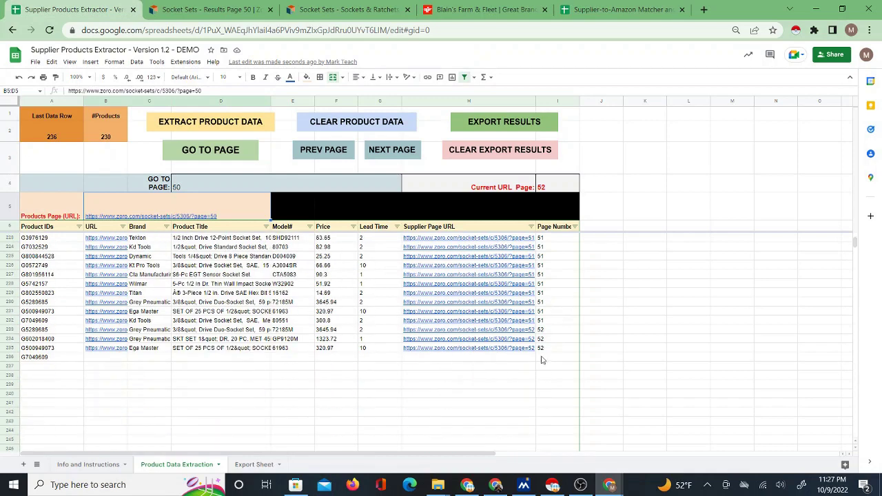
{"action": "scroll", "coordinate": [542, 359], "scroll_direction": "up", "scroll_amount": 3}
{"action": "scroll", "coordinate": [541, 351], "scroll_direction": "down", "scroll_amount": 5}
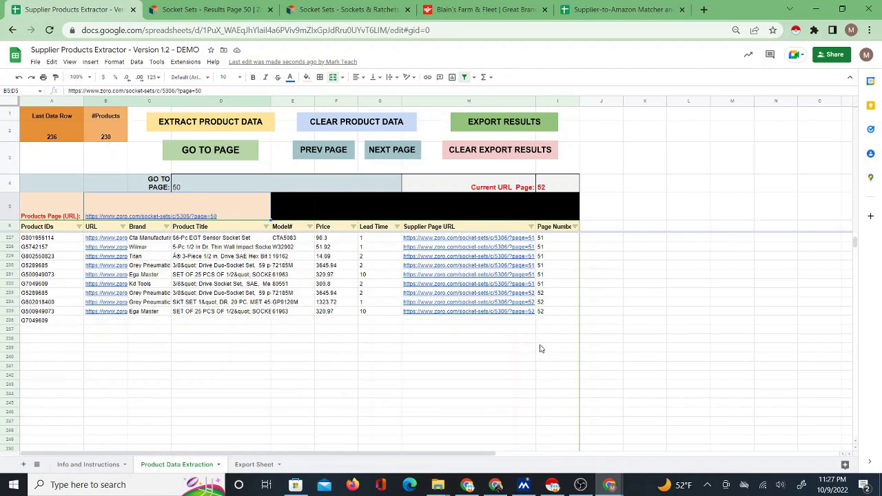
Step: Try the page navigation by advancing the products URL to page 51, viewing its Zoro listing, and going back to page 50
{"action": "left_click", "coordinate": [194, 186]}
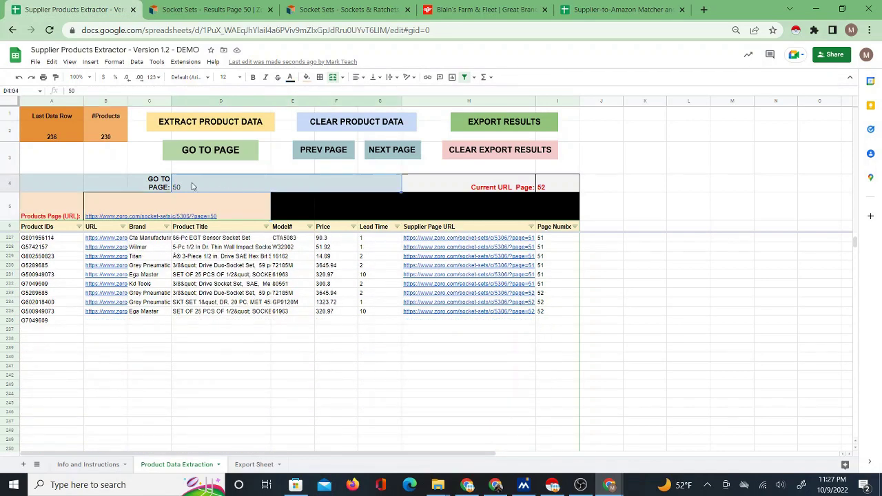
{"action": "left_click", "coordinate": [391, 151]}
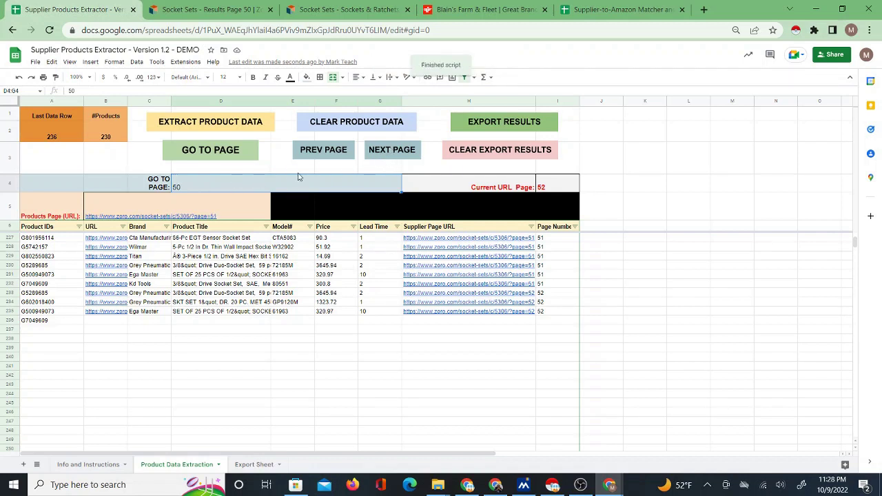
{"action": "left_click", "coordinate": [166, 211]}
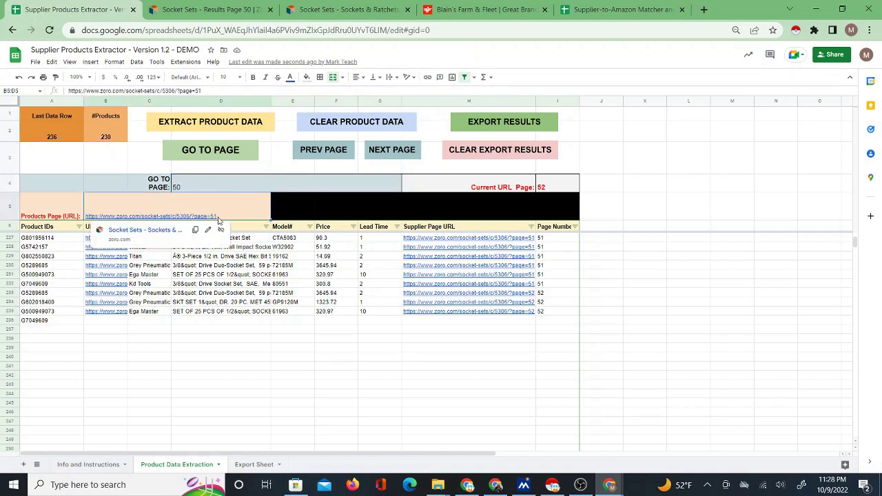
{"action": "left_click", "coordinate": [163, 233]}
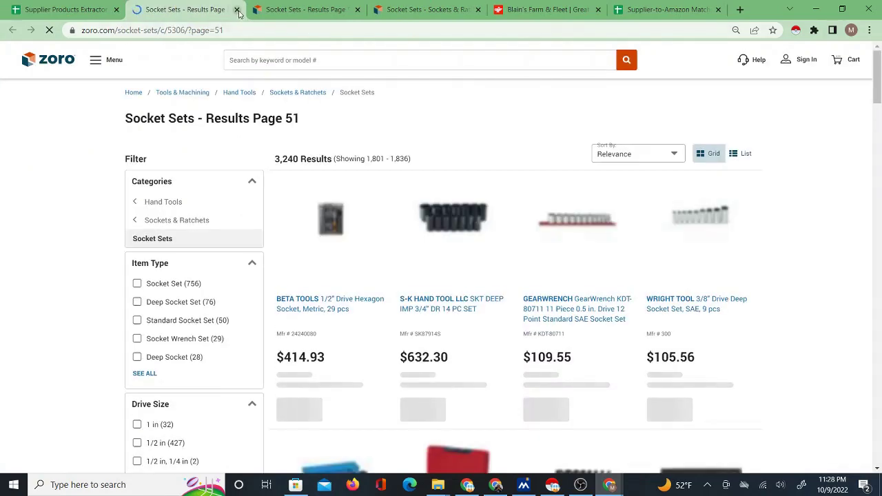
{"action": "left_click", "coordinate": [237, 10]}
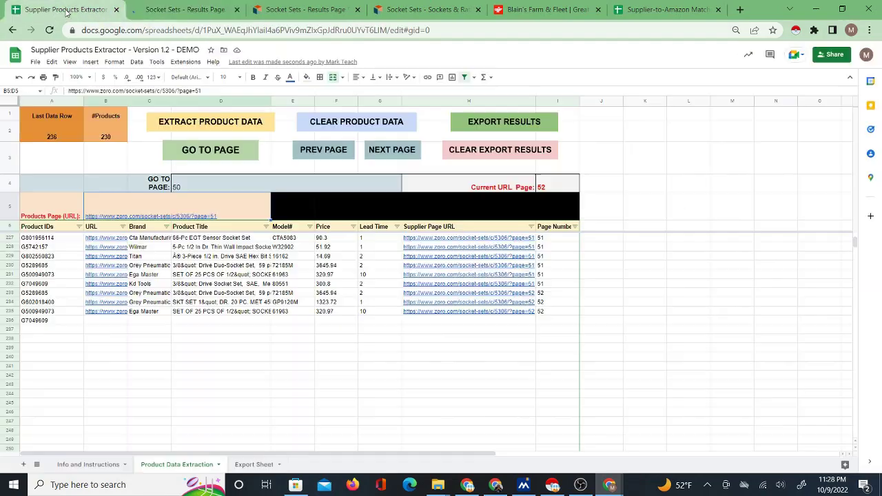
{"action": "left_click", "coordinate": [326, 153]}
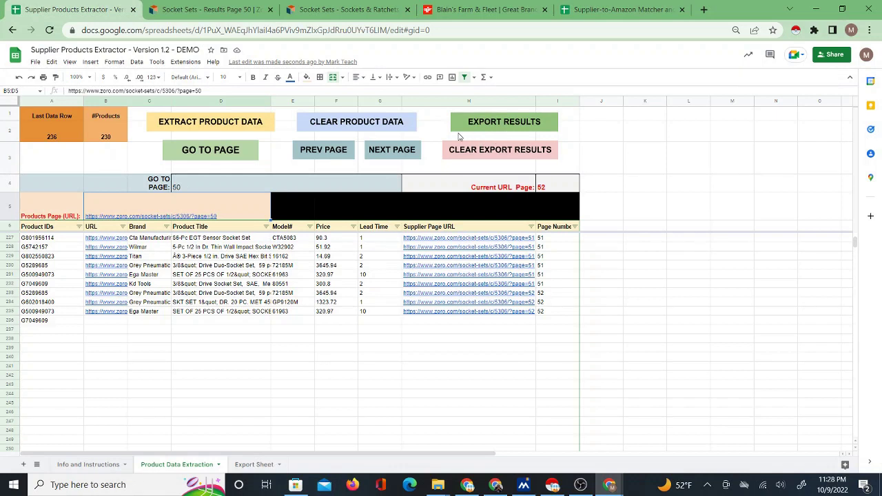
Step: Export the extracted results to the Export Sheet and widen its Supplier Page URL column
{"action": "left_click", "coordinate": [496, 127]}
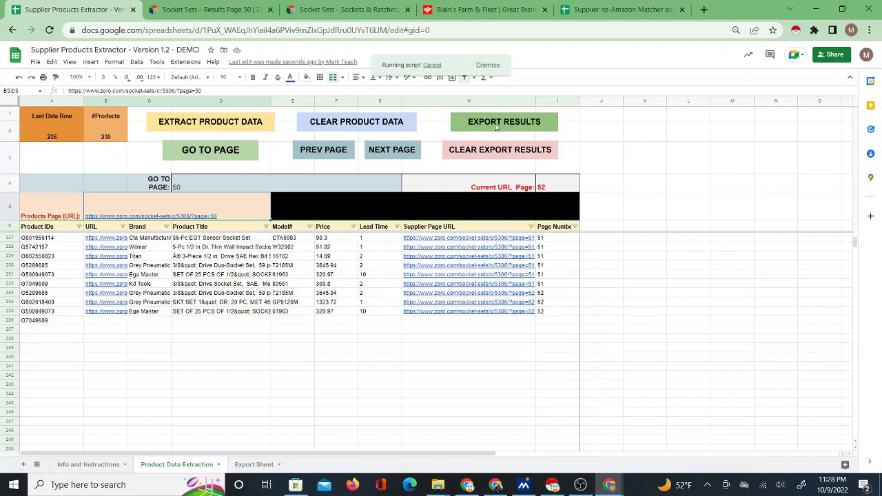
{"action": "left_click", "coordinate": [251, 467]}
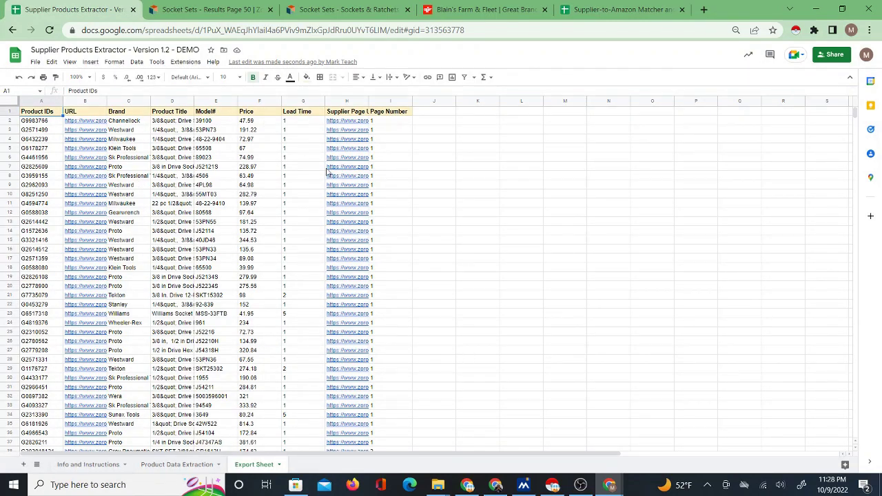
{"action": "left_click_drag", "start_coordinate": [368, 101], "coordinate": [399, 101]}
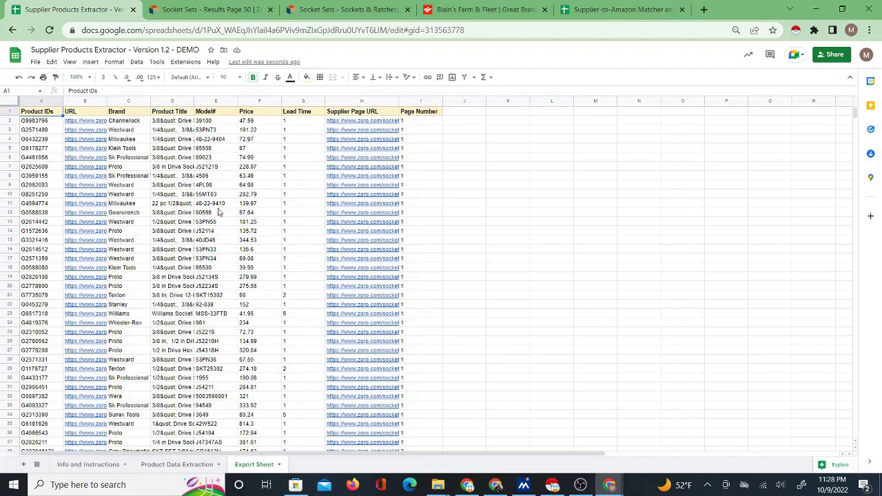
Step: Copy the Export Sheet to a new spreadsheet and open that copy
{"action": "right_click", "coordinate": [256, 465]}
{"action": "mouse_move", "coordinate": [286, 344]}
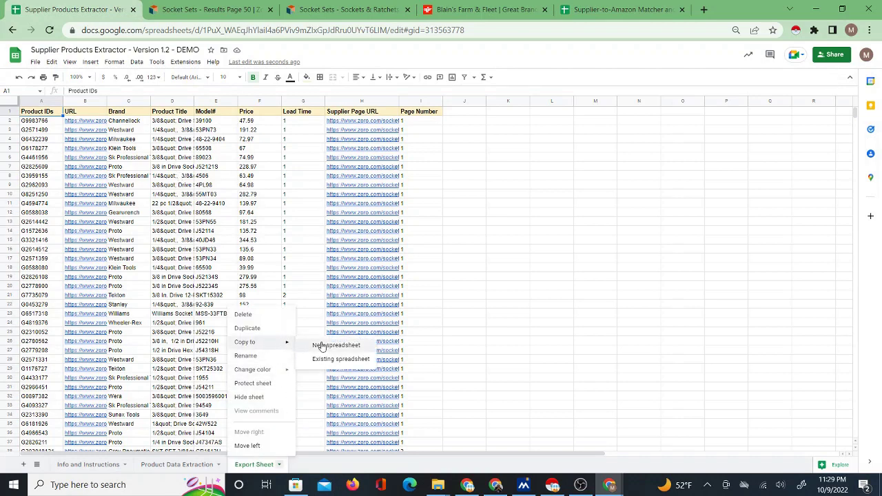
{"action": "left_click", "coordinate": [323, 347]}
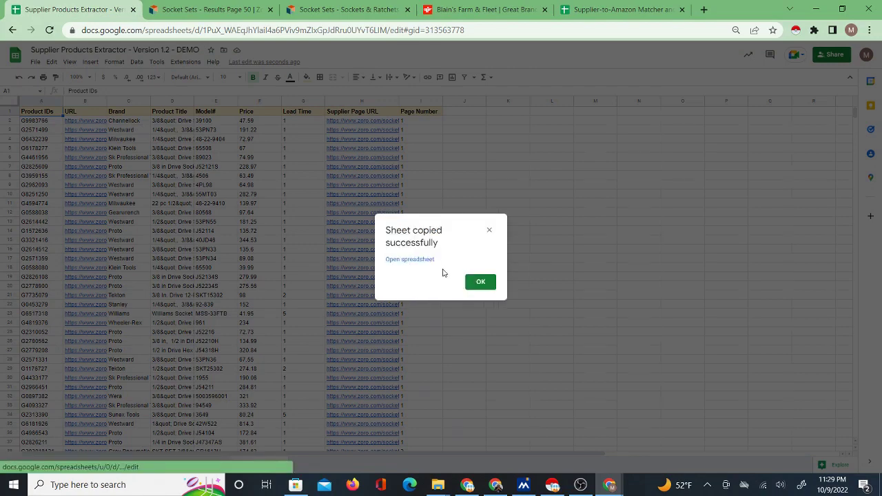
{"action": "left_click", "coordinate": [423, 262]}
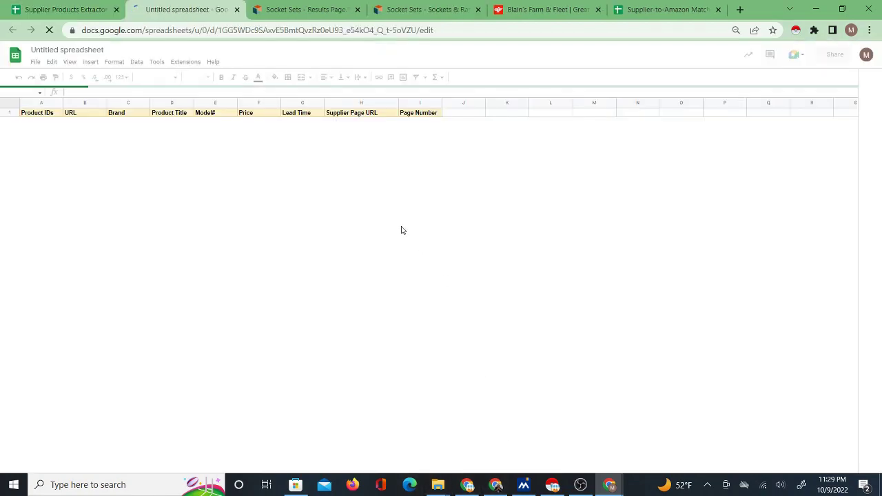
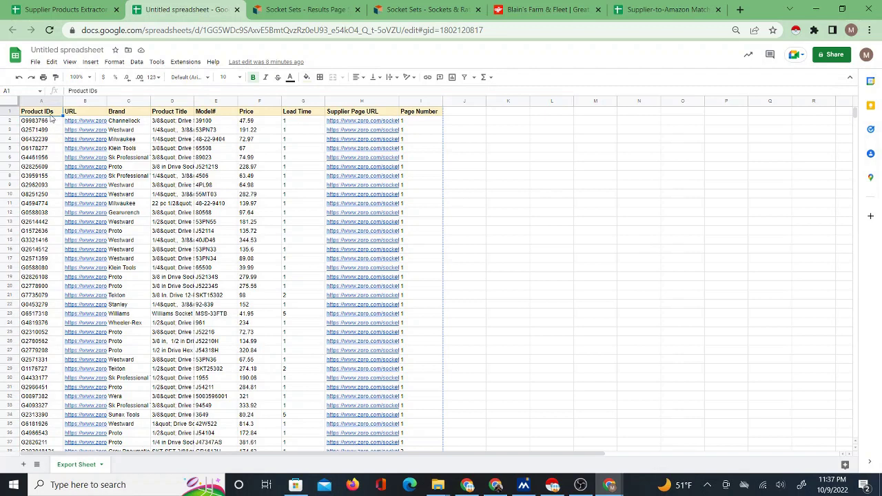
Step: Copy columns A through I, Product IDs to Page Number, from the Export Sheet of the untitled spreadsheet
{"action": "left_click", "coordinate": [653, 11]}
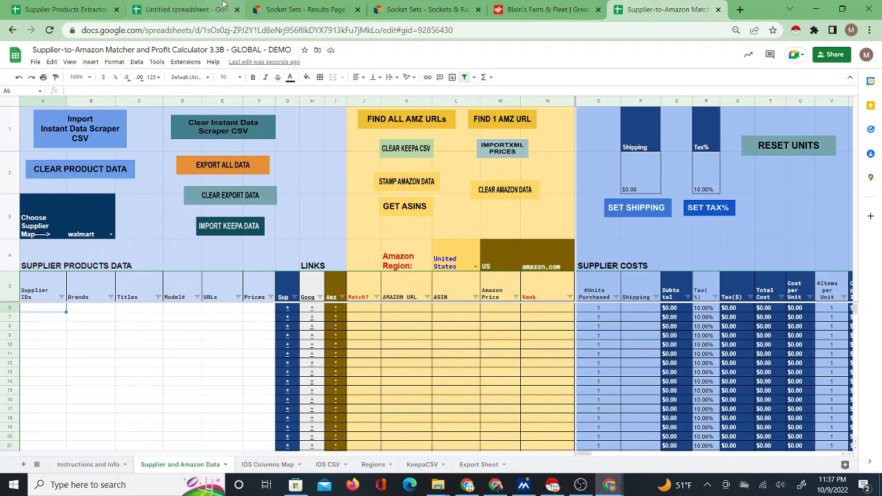
{"action": "left_click", "coordinate": [195, 9]}
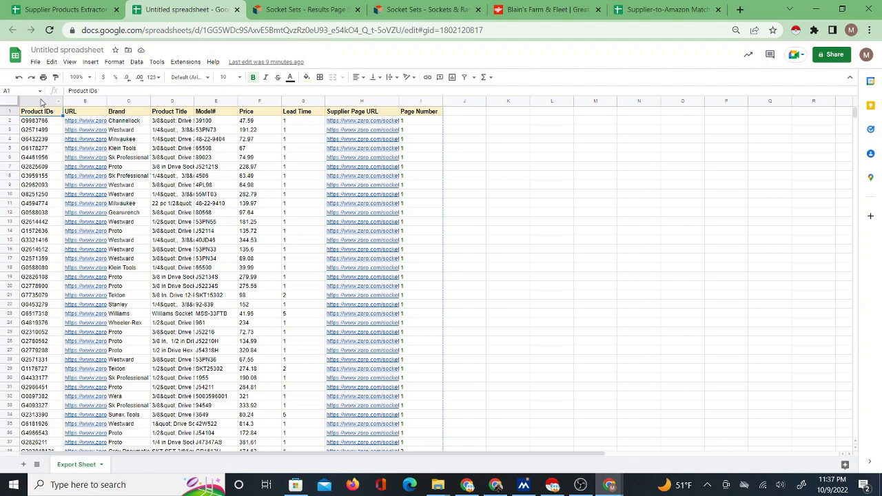
{"action": "left_click_drag", "start_coordinate": [41, 102], "coordinate": [428, 105]}
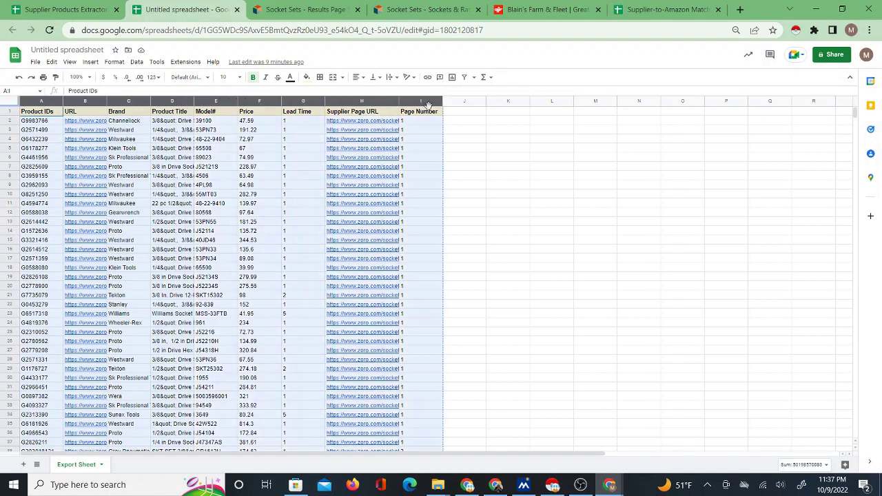
{"action": "right_click", "coordinate": [48, 101]}
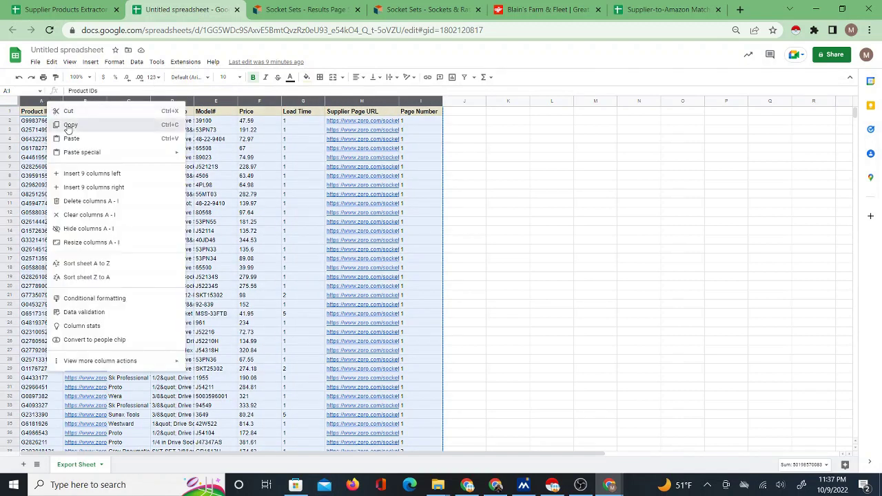
{"action": "left_click", "coordinate": [69, 126]}
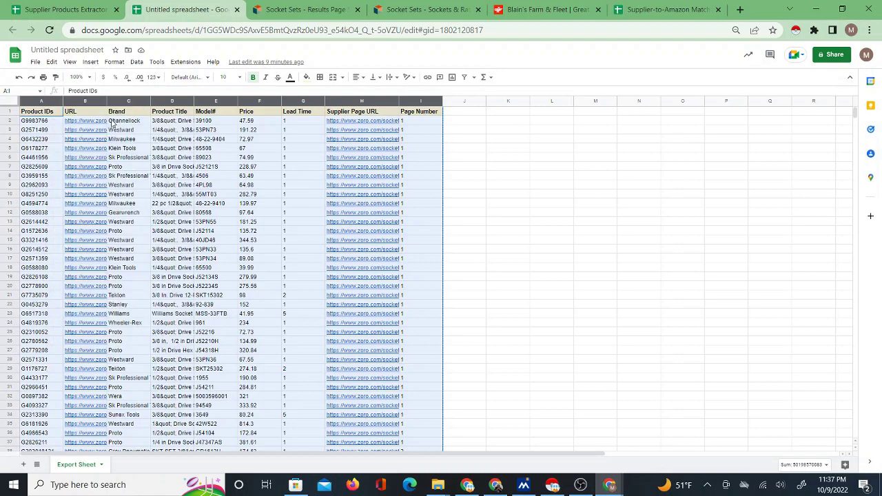
Step: Paste the copied product data into the IDS CSV sheet of the Supplier-to-Amazon Matcher, starting at cell A1
{"action": "left_click", "coordinate": [640, 10]}
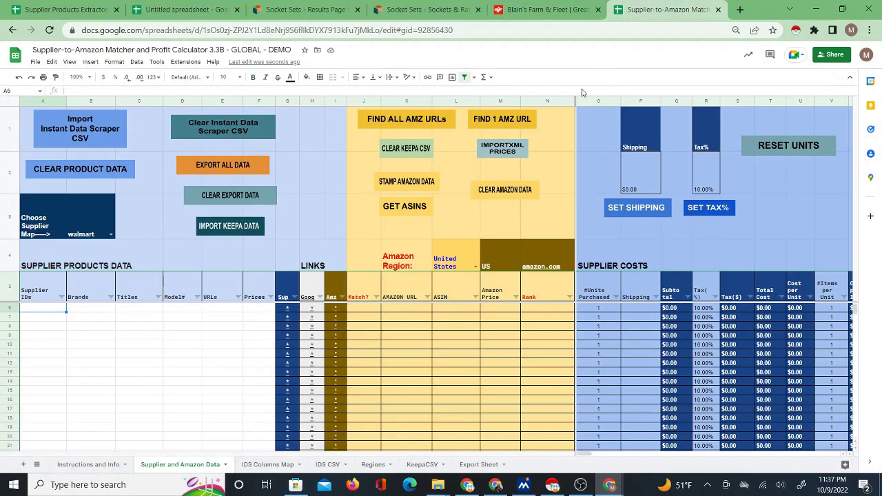
{"action": "left_click", "coordinate": [324, 464]}
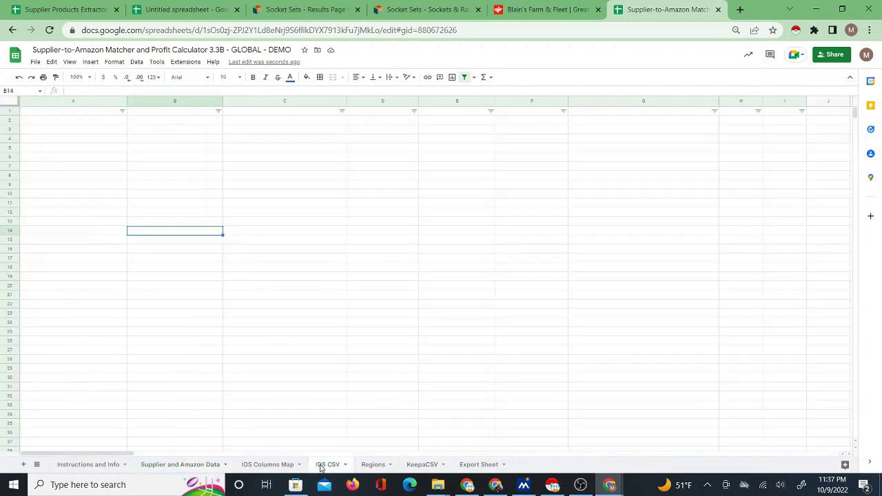
{"action": "right_click", "coordinate": [40, 114]}
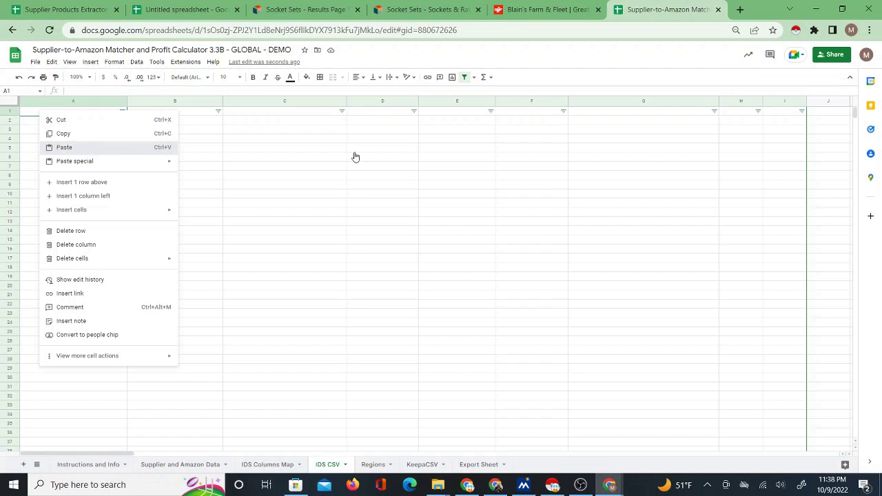
{"action": "key", "text": "ctrl+v"}
{"action": "left_click", "coordinate": [105, 123]}
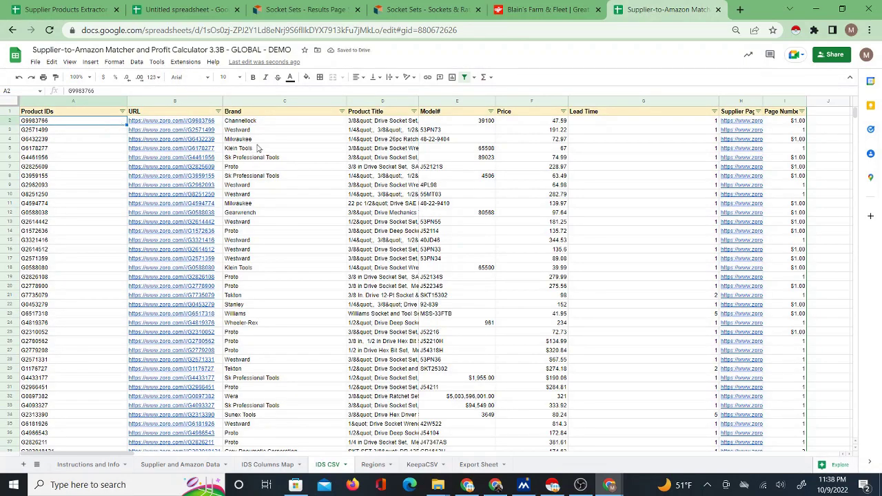
Step: Review the product extractor row of the IDS Columns Map against the headings in the Supplier Products Extractor's Export Sheet
{"action": "left_click", "coordinate": [267, 464]}
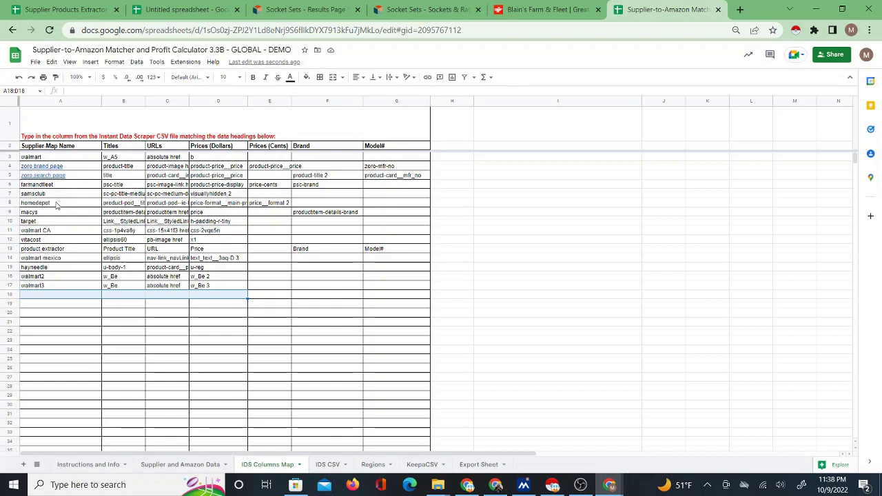
{"action": "left_click", "coordinate": [49, 248]}
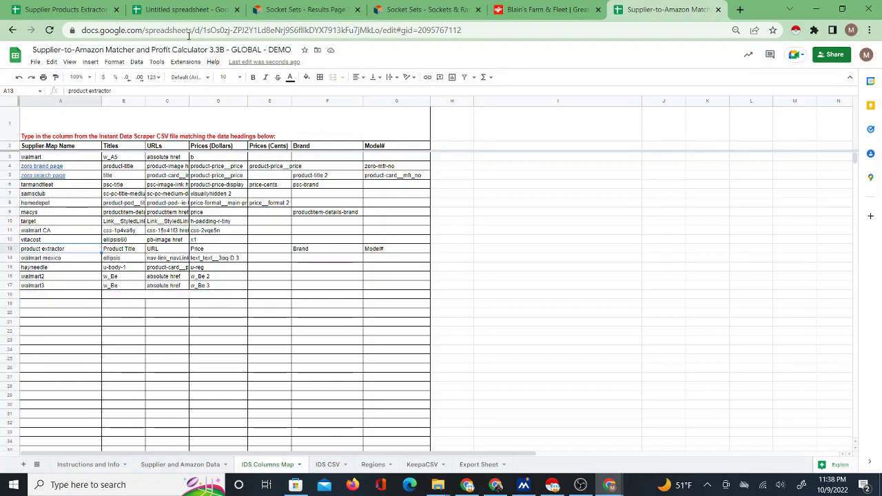
{"action": "left_click", "coordinate": [183, 9]}
{"action": "left_click", "coordinate": [66, 10]}
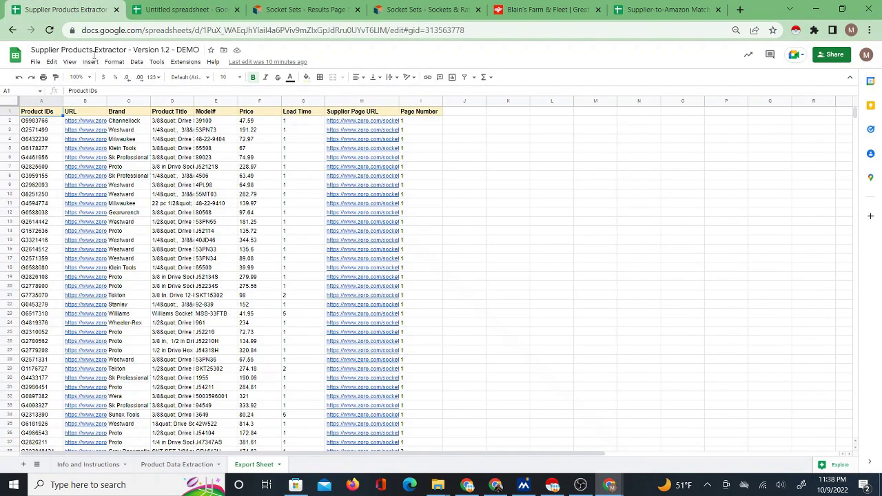
{"action": "left_click", "coordinate": [651, 9]}
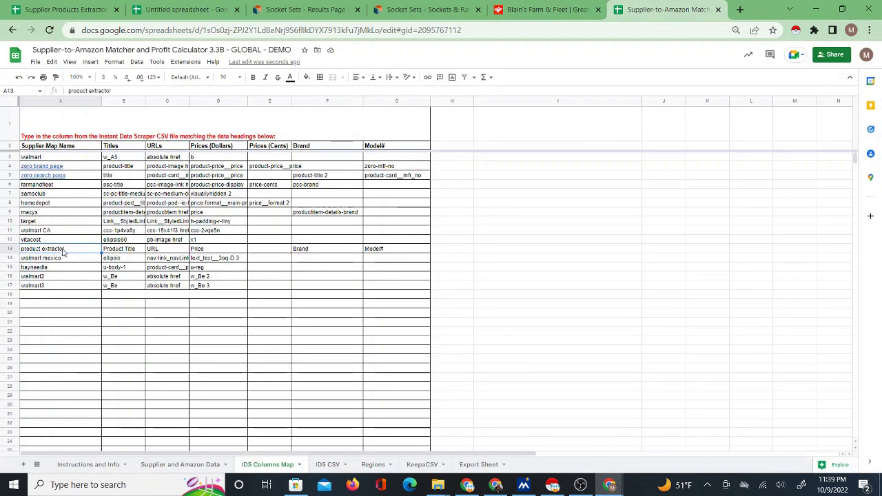
{"action": "left_click_drag", "start_coordinate": [62, 252], "coordinate": [405, 252]}
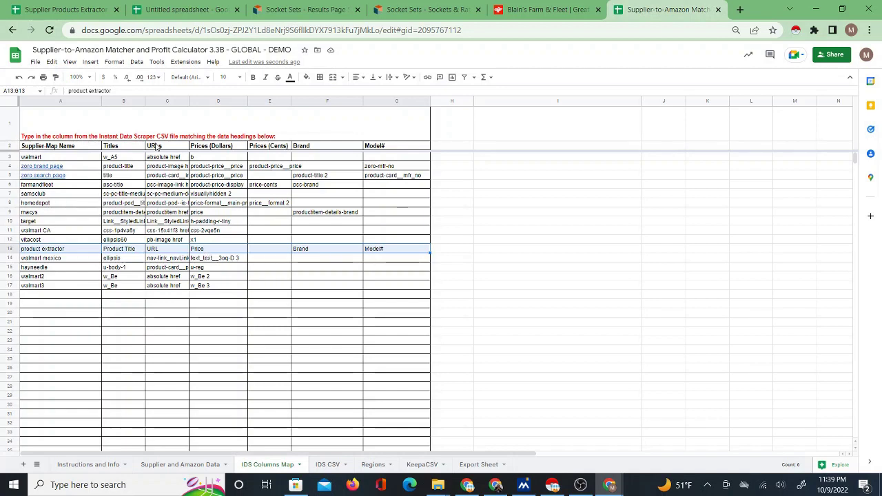
Step: Set the supplier map on the Supplier and Amazon Data sheet to product extractor and run the Instant Data Scraper CSV import
{"action": "left_click", "coordinate": [187, 467]}
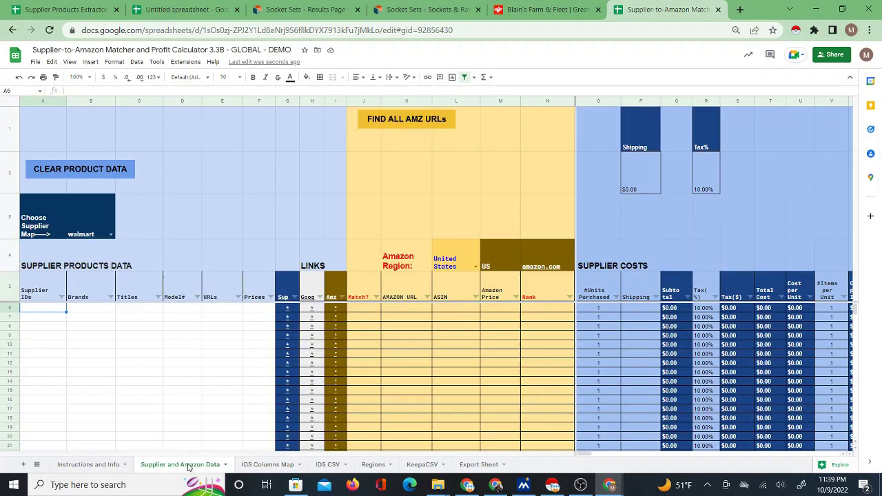
{"action": "left_click", "coordinate": [110, 236]}
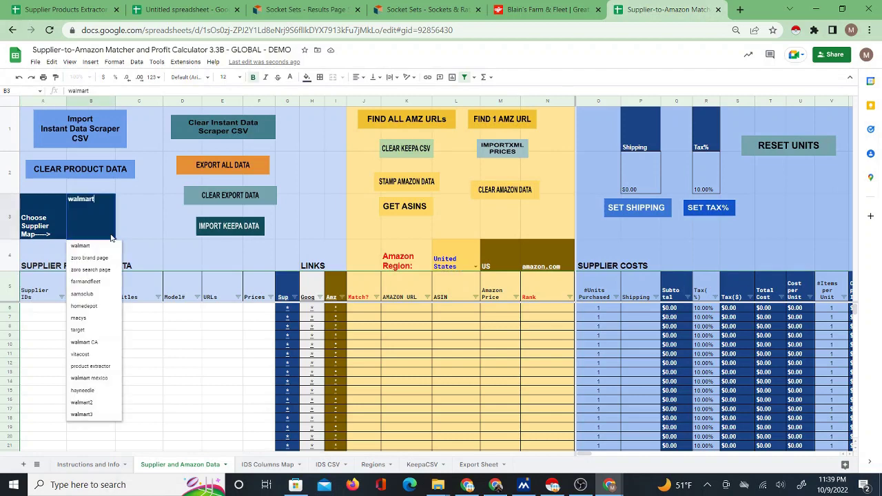
{"action": "left_click", "coordinate": [99, 366]}
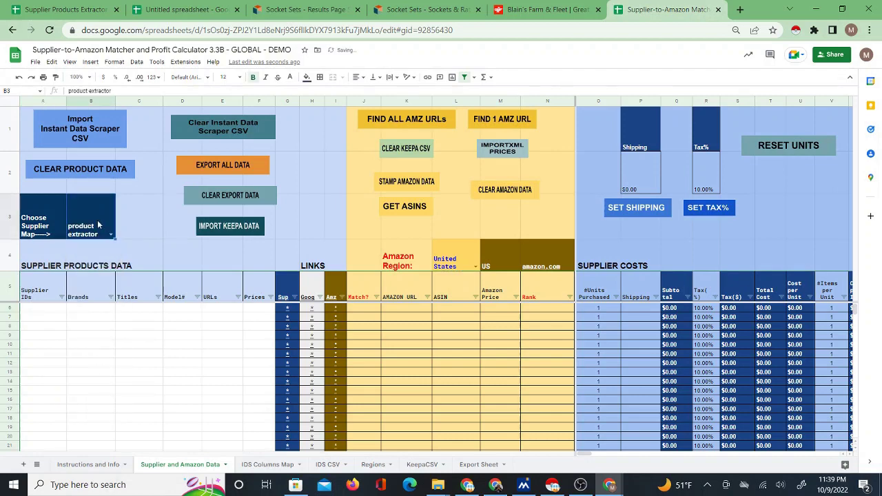
{"action": "left_click", "coordinate": [106, 133]}
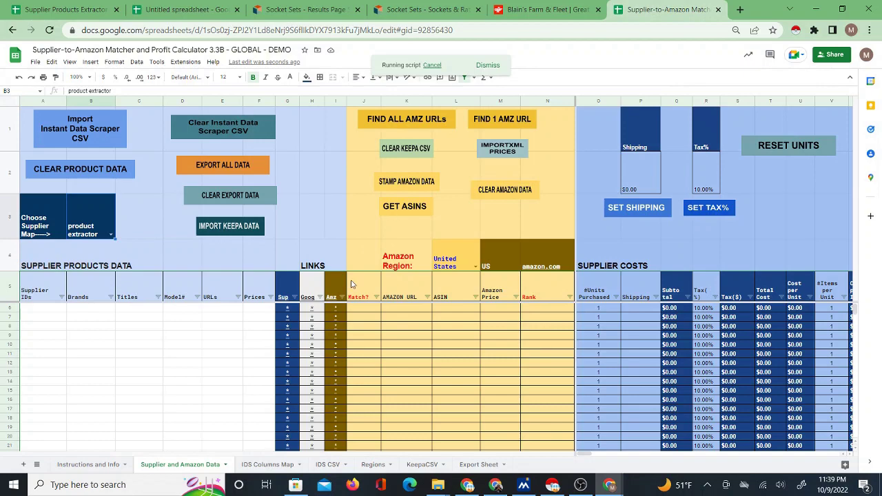
Step: View the Product Data Extraction sheet in the Supplier Products Extractor and check the import progress in the Supplier-to-Amazon Matcher
{"action": "left_click", "coordinate": [75, 7]}
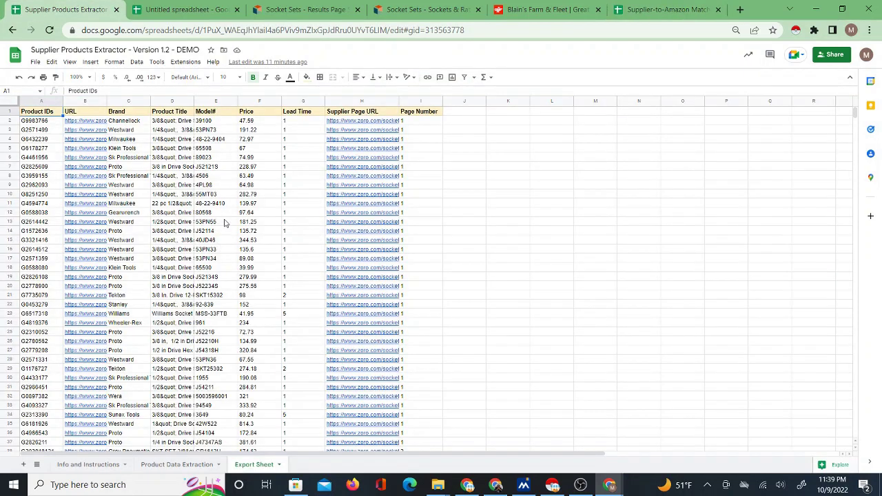
{"action": "left_click", "coordinate": [169, 464]}
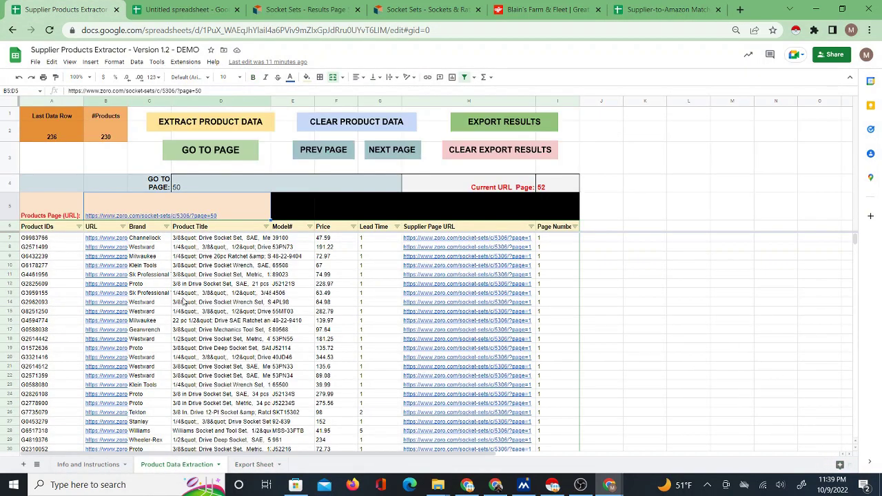
{"action": "left_click", "coordinate": [647, 11]}
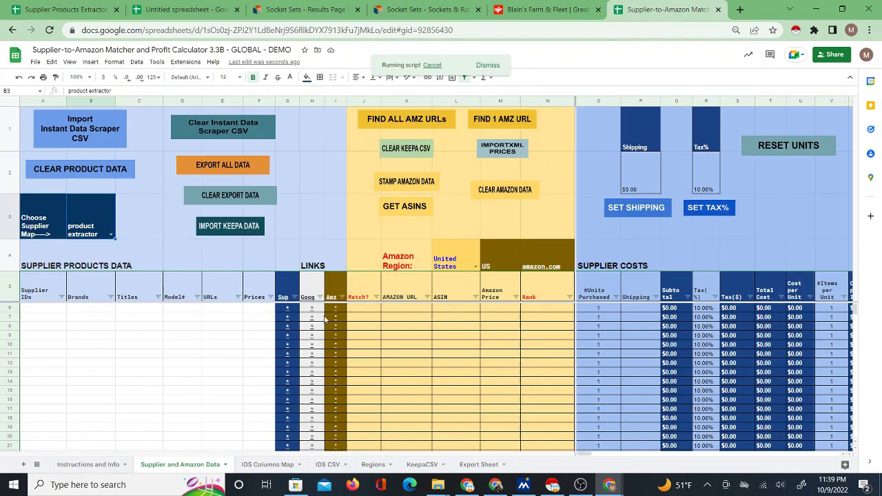
{"action": "mouse_move", "coordinate": [325, 319]}
Step: In the Supplier Products Extractor, clear the extracted product data, the Go To Page value and the Products Page URL
{"action": "left_click", "coordinate": [78, 14]}
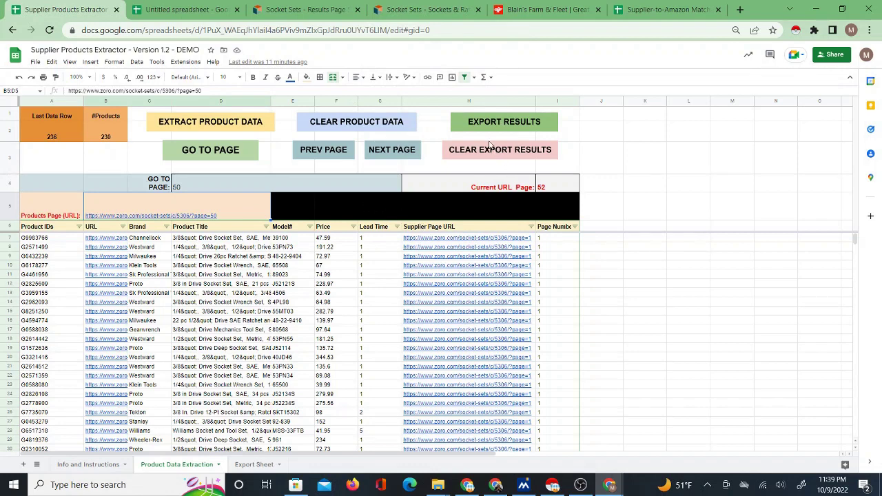
{"action": "left_click", "coordinate": [318, 124]}
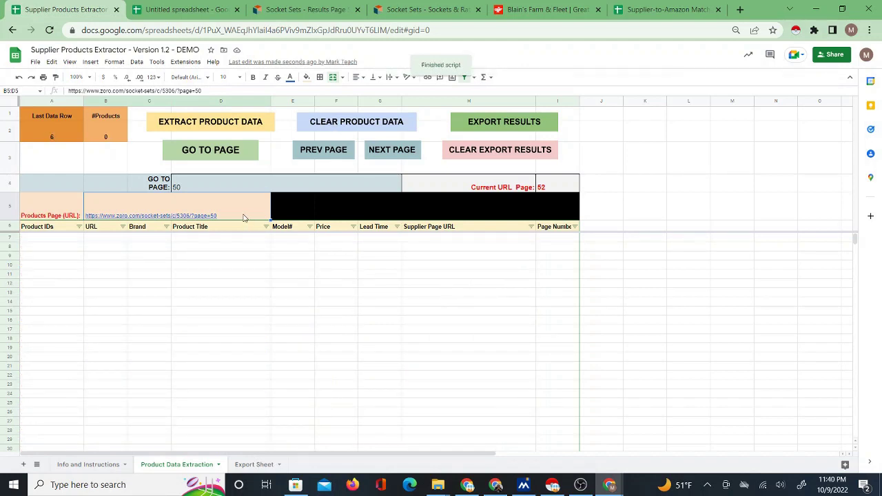
{"action": "left_click", "coordinate": [215, 186]}
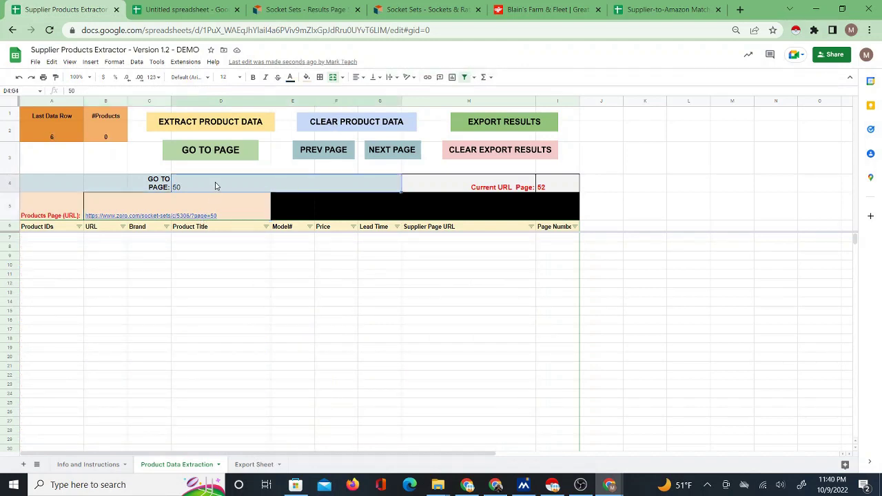
{"action": "key", "text": "Delete"}
{"action": "left_click", "coordinate": [184, 213]}
{"action": "key", "text": "Delete"}
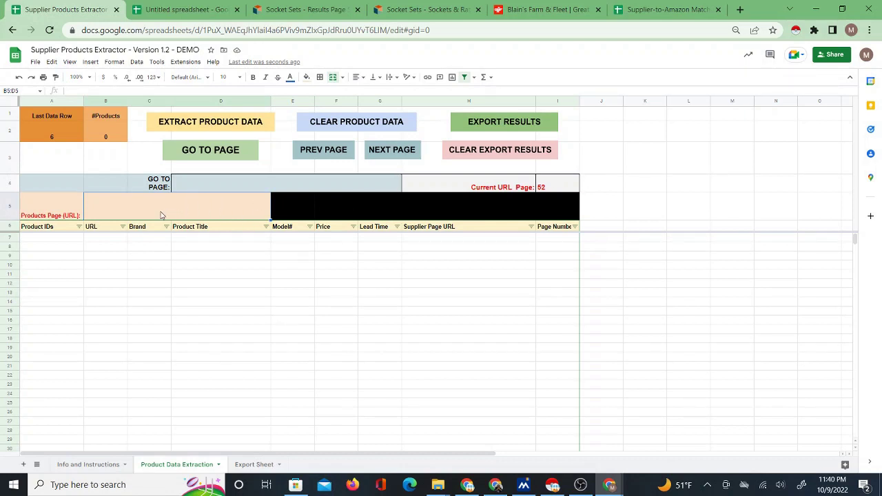
{"action": "left_click", "coordinate": [220, 187]}
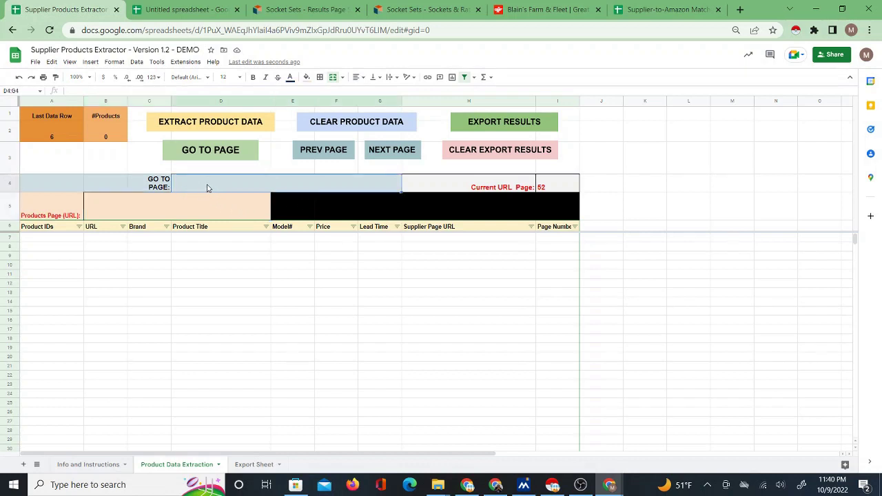
{"action": "left_click", "coordinate": [175, 204]}
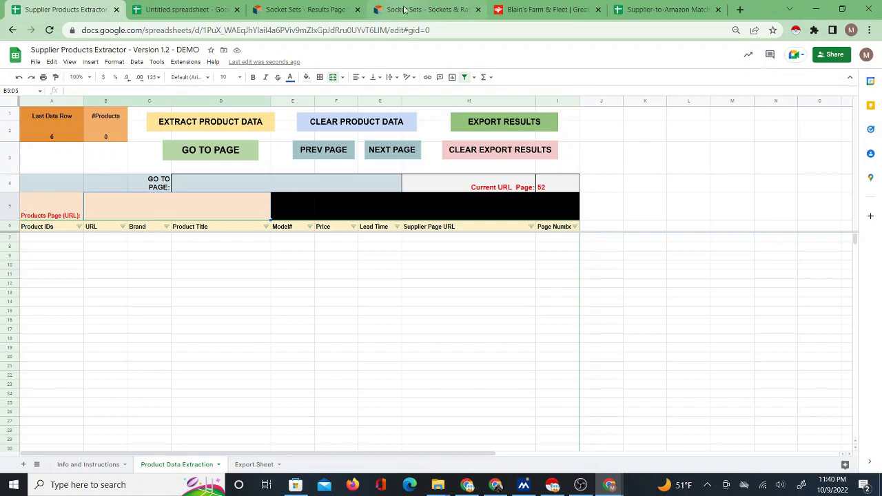
Step: Check the imported product rows in the Supplier-to-Amazon Matcher and return to the Blain's Farm & Fleet site
{"action": "left_click", "coordinate": [527, 13]}
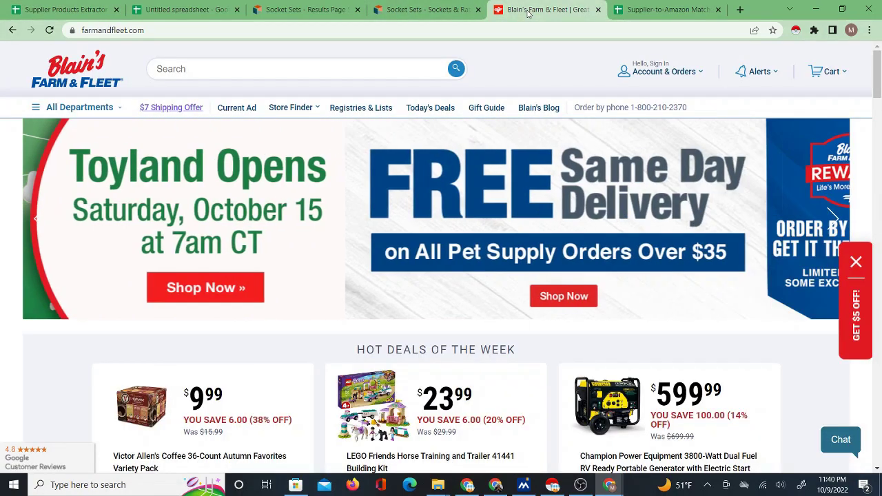
{"action": "left_click", "coordinate": [645, 14]}
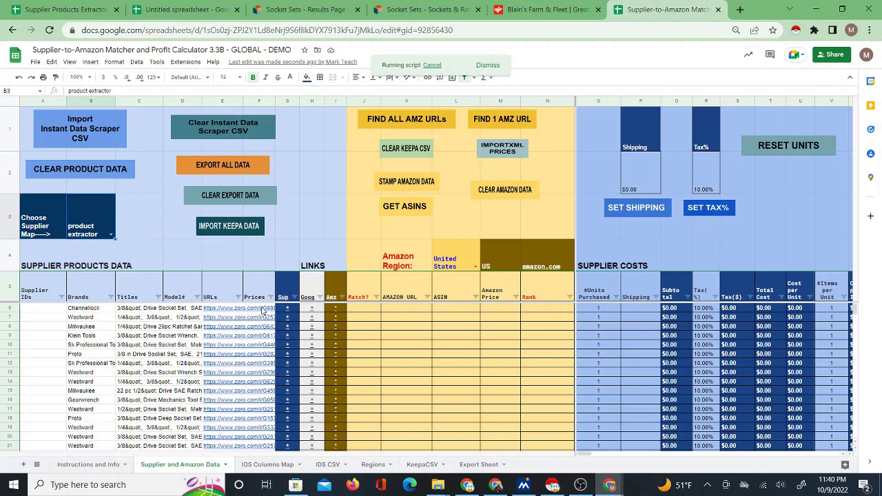
{"action": "left_click", "coordinate": [526, 12]}
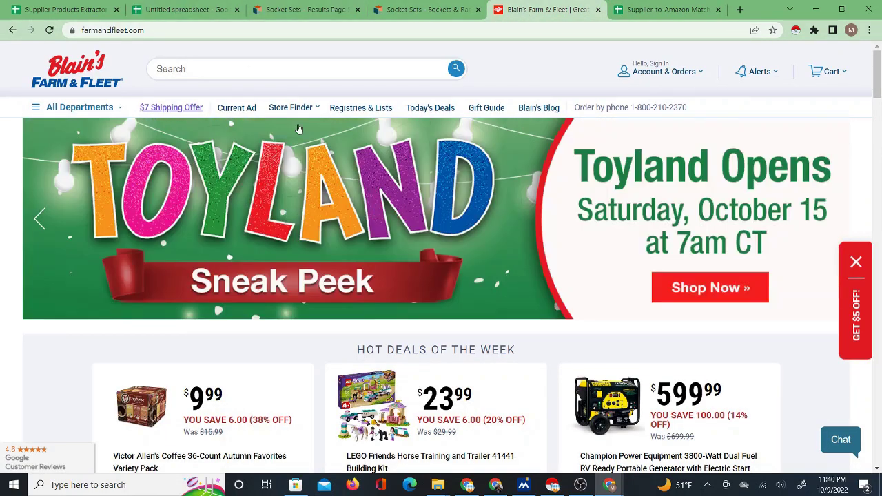
Step: Look through the product sections on the Blain's Farm & Fleet home page
{"action": "scroll", "coordinate": [352, 280], "scroll_direction": "down", "scroll_amount": 3}
{"action": "scroll", "coordinate": [351, 280], "scroll_direction": "down", "scroll_amount": 6}
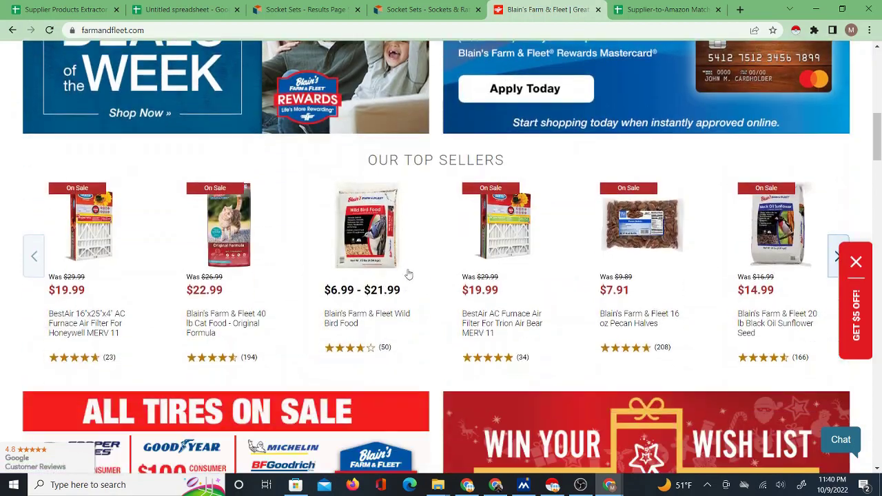
{"action": "scroll", "coordinate": [370, 324], "scroll_direction": "down", "scroll_amount": 4}
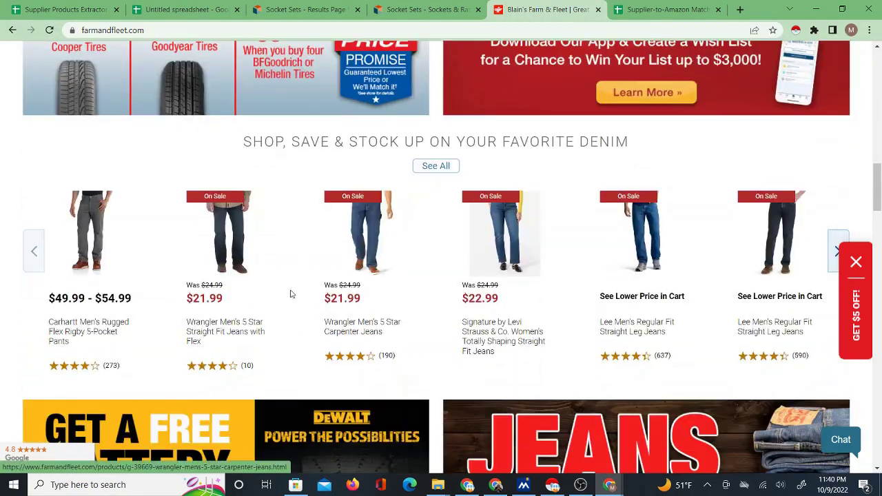
{"action": "scroll", "coordinate": [270, 340], "scroll_direction": "down", "scroll_amount": 4}
{"action": "scroll", "coordinate": [274, 344], "scroll_direction": "down", "scroll_amount": 12}
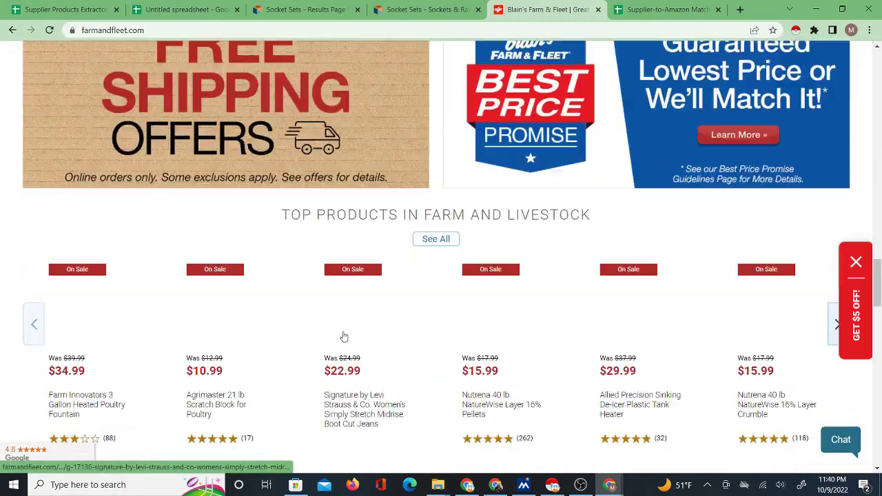
{"action": "scroll", "coordinate": [350, 331], "scroll_direction": "down", "scroll_amount": 5}
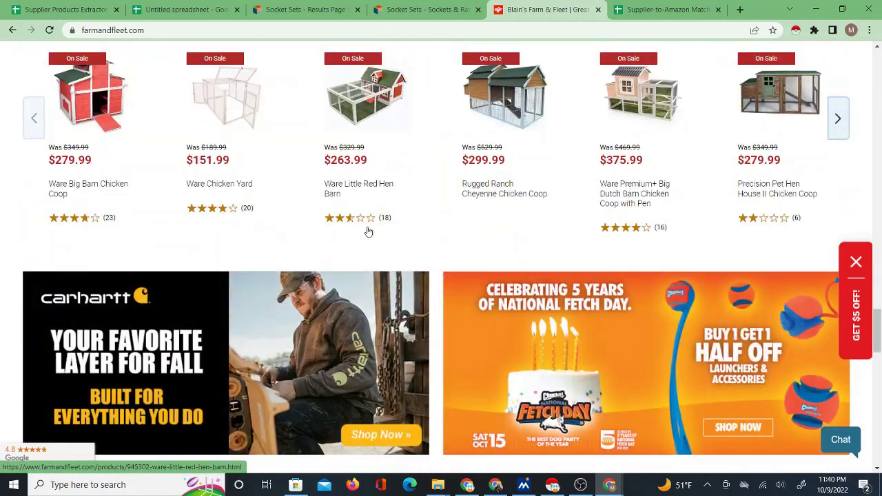
{"action": "scroll", "coordinate": [359, 231], "scroll_direction": "down", "scroll_amount": 8}
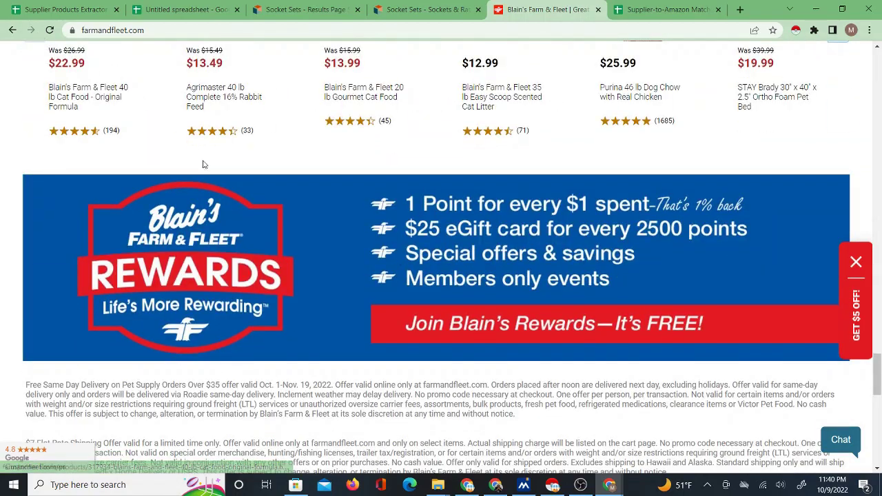
{"action": "scroll", "coordinate": [881, 230], "scroll_direction": "up", "scroll_amount": 3}
{"action": "left_click_drag", "start_coordinate": [879, 333], "coordinate": [166, 56]}
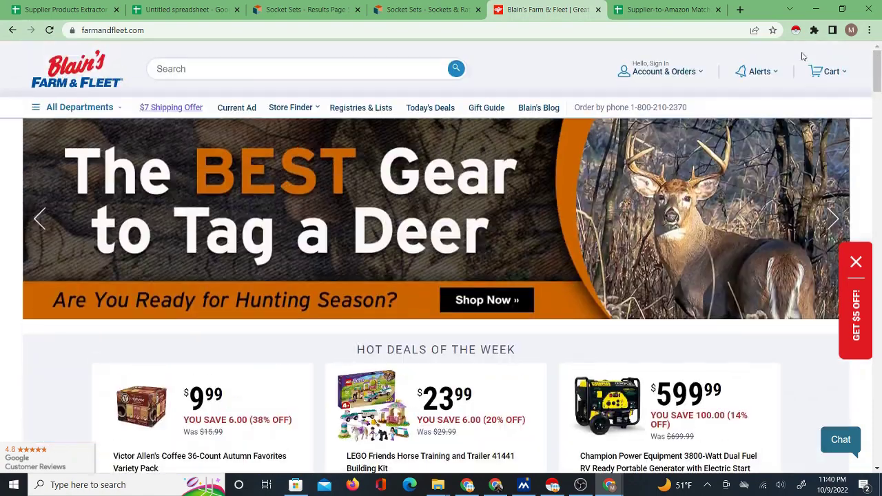
Step: Open the Household Cleaners category from the Home Basics department
{"action": "left_click", "coordinate": [36, 110]}
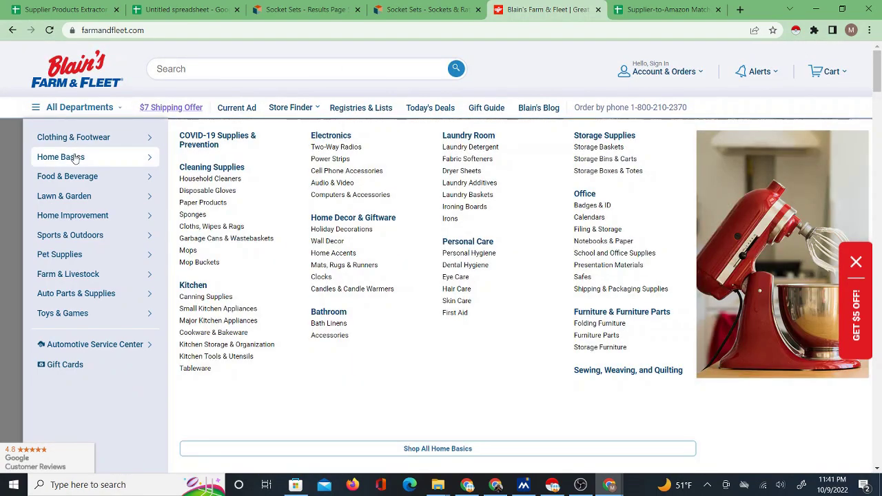
{"action": "left_click", "coordinate": [80, 159]}
{"action": "left_click", "coordinate": [205, 182]}
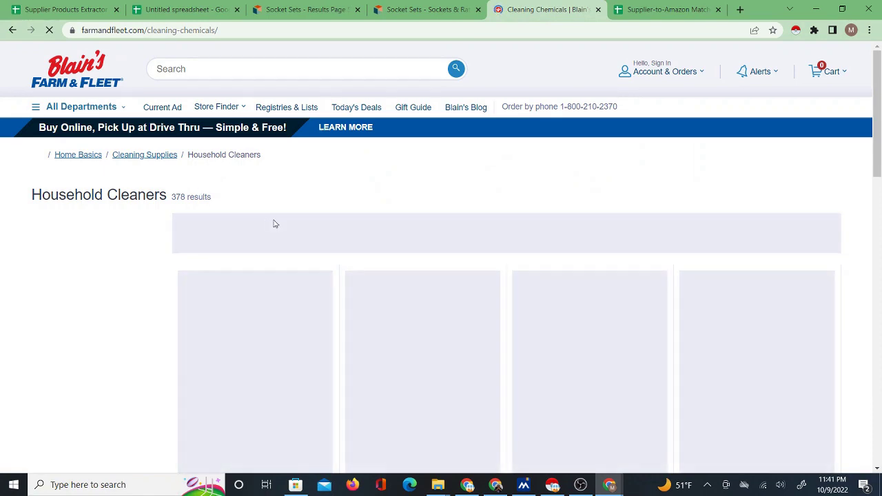
Step: Copy the Household Cleaners page URL into the Products Page (URL) cell of the Supplier Products Extractor
{"action": "scroll", "coordinate": [327, 244], "scroll_direction": "down", "scroll_amount": 2}
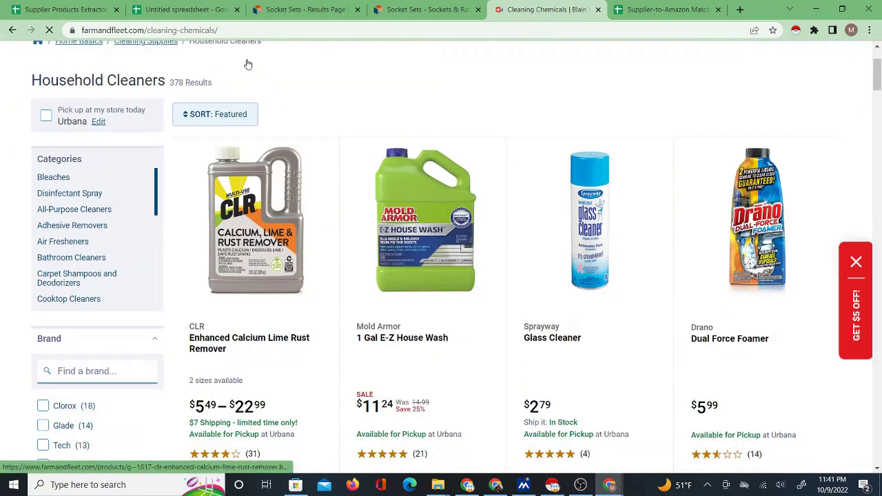
{"action": "left_click", "coordinate": [209, 30]}
{"action": "right_click", "coordinate": [211, 33]}
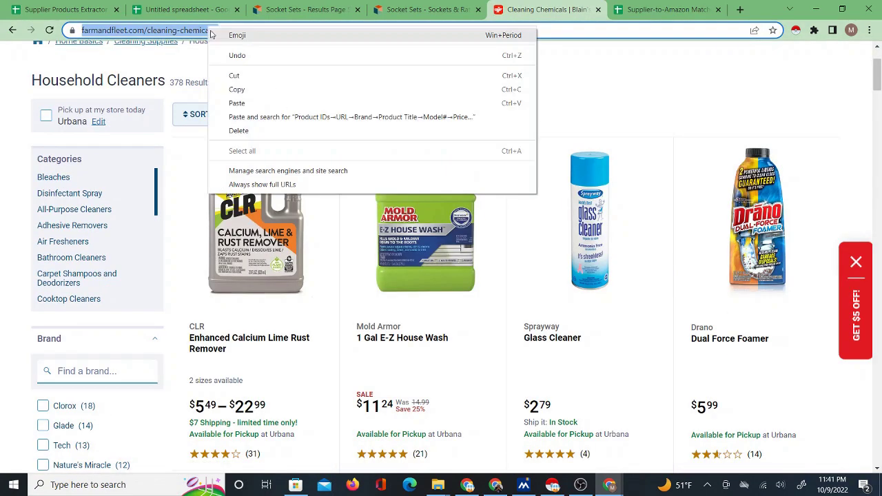
{"action": "left_click", "coordinate": [238, 90]}
{"action": "scroll", "coordinate": [448, 311], "scroll_direction": "down", "scroll_amount": 5}
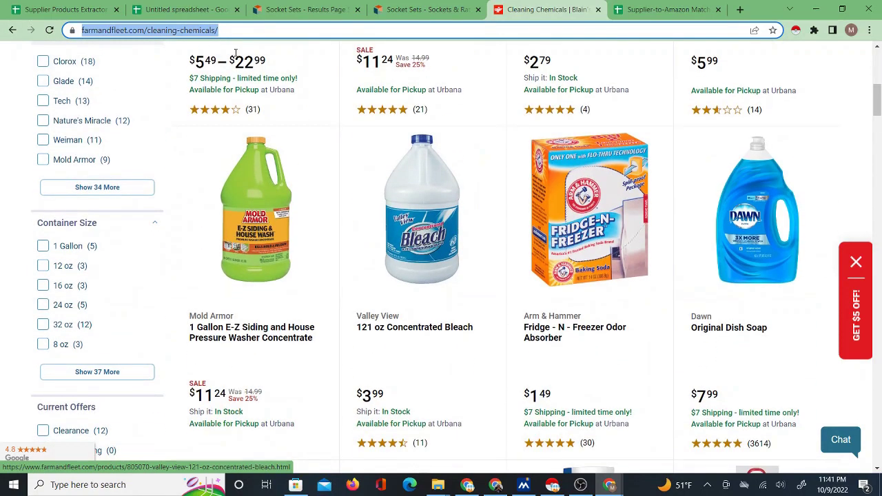
{"action": "left_click", "coordinate": [183, 8]}
{"action": "left_click", "coordinate": [99, 14]}
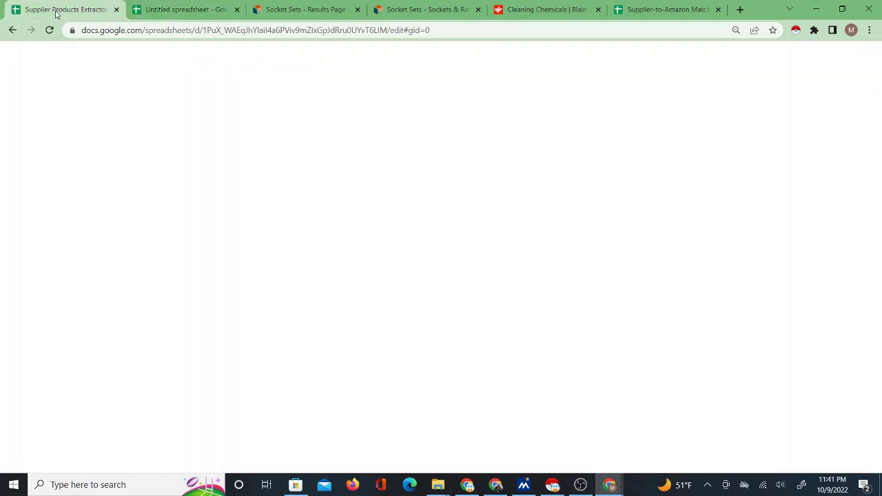
{"action": "right_click", "coordinate": [133, 212]}
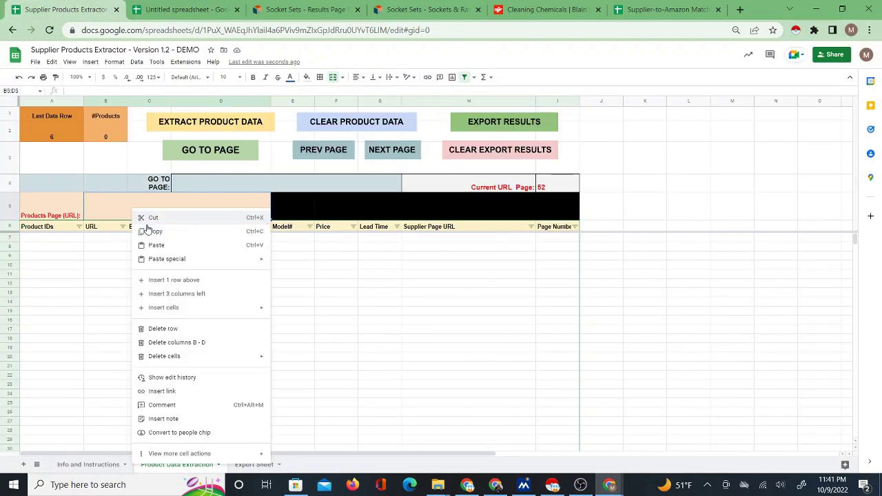
{"action": "left_click", "coordinate": [154, 244]}
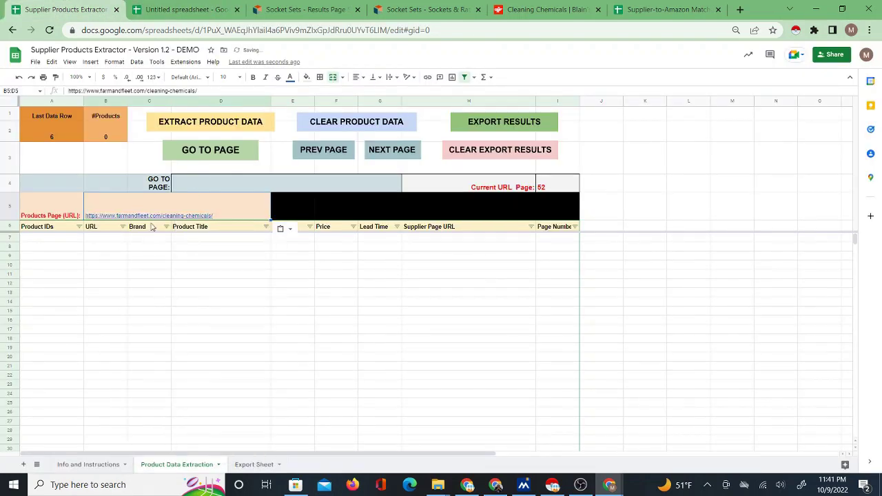
Step: Run Extract Product Data for the cleaning-chemicals page and dismiss the script error
{"action": "left_click", "coordinate": [49, 240]}
{"action": "left_click", "coordinate": [194, 124]}
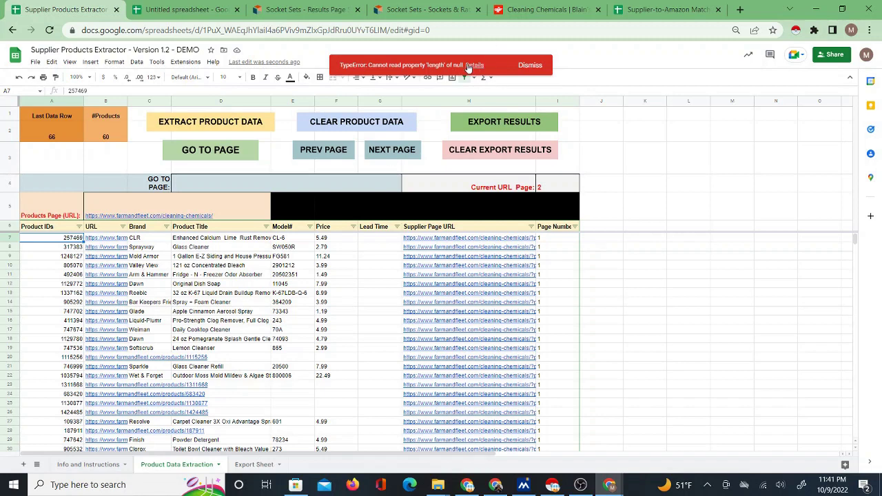
{"action": "left_click", "coordinate": [531, 66]}
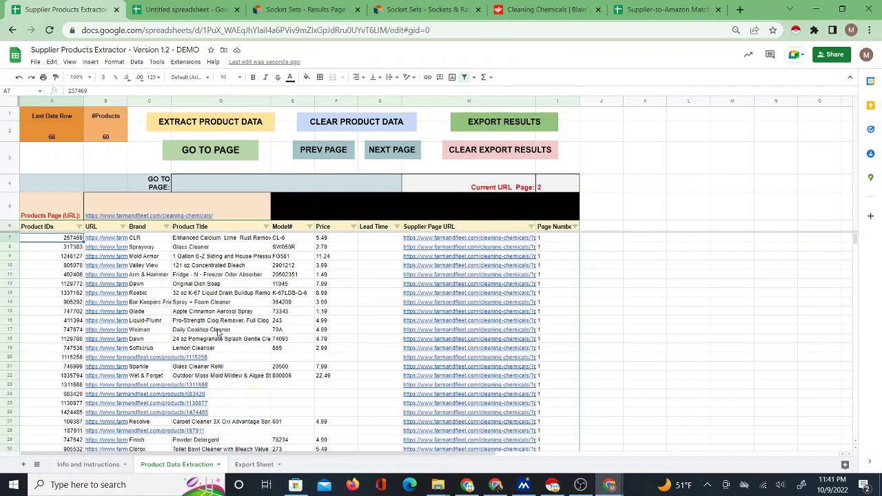
Step: Review the extracted Brand, Product Title, Model#, Price and Lead Time columns
{"action": "left_click_drag", "start_coordinate": [151, 237], "coordinate": [358, 339]}
{"action": "scroll", "coordinate": [358, 343], "scroll_direction": "down", "scroll_amount": 8}
{"action": "scroll", "coordinate": [358, 343], "scroll_direction": "up", "scroll_amount": 8}
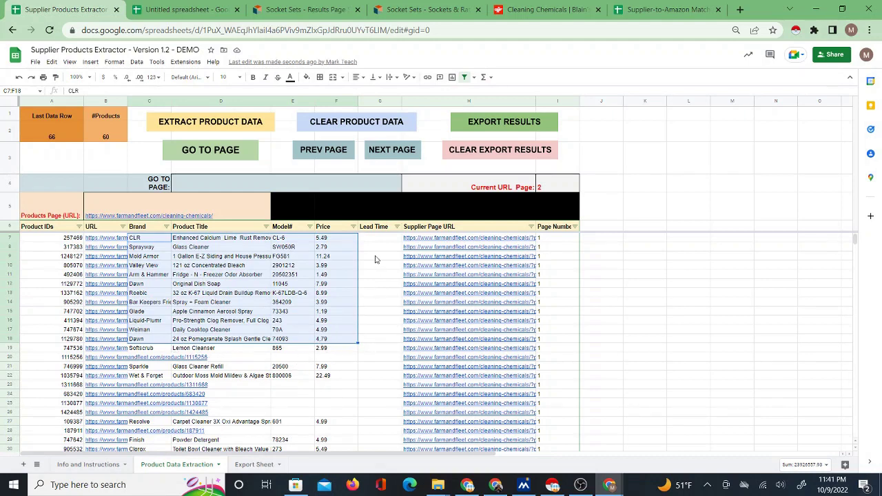
{"action": "left_click_drag", "start_coordinate": [383, 241], "coordinate": [365, 368]}
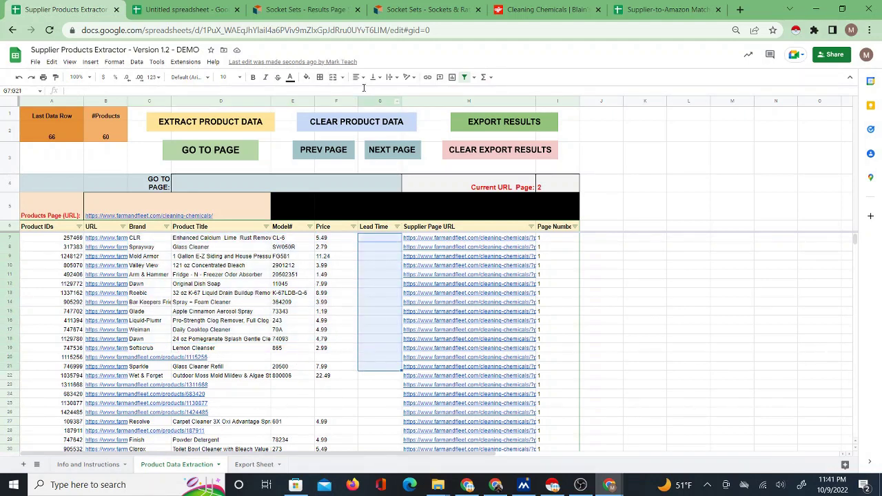
Step: Return to the Household Cleaners listing and open the CLR Enhanced Calcium Lime Rust Remover product page
{"action": "left_click", "coordinate": [544, 9]}
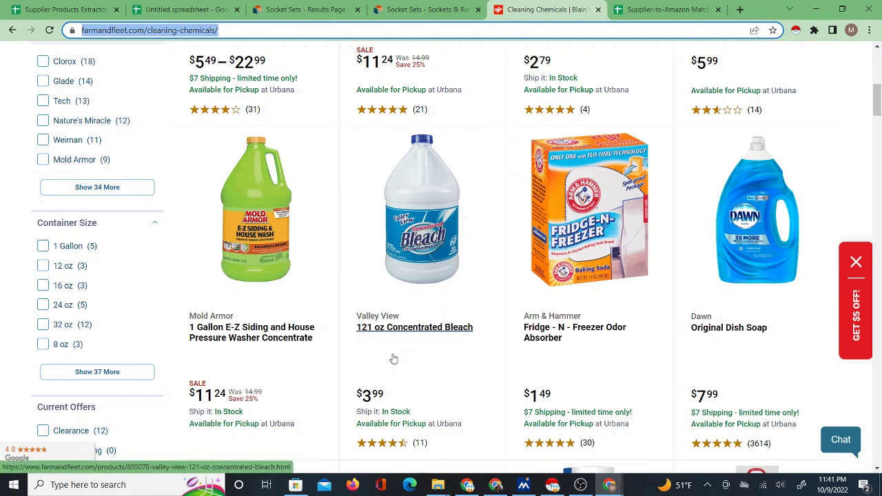
{"action": "scroll", "coordinate": [412, 359], "scroll_direction": "up", "scroll_amount": 3}
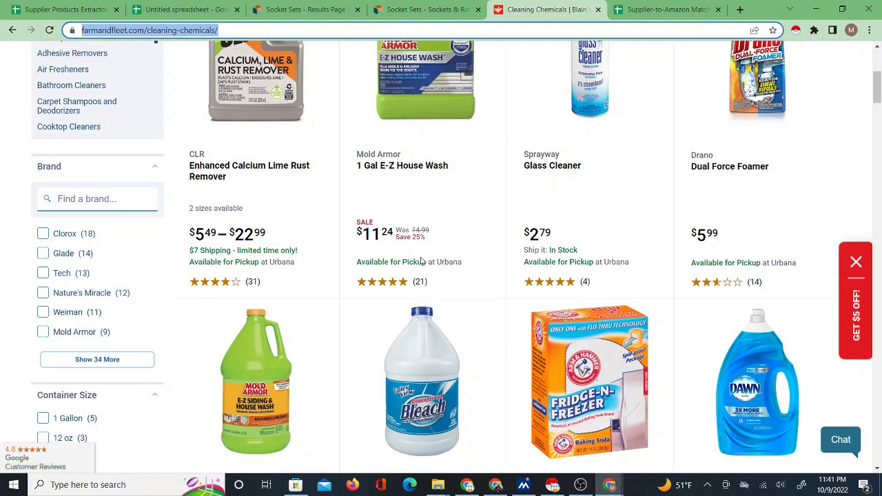
{"action": "scroll", "coordinate": [436, 254], "scroll_direction": "up", "scroll_amount": 1}
{"action": "scroll", "coordinate": [411, 264], "scroll_direction": "up", "scroll_amount": 2}
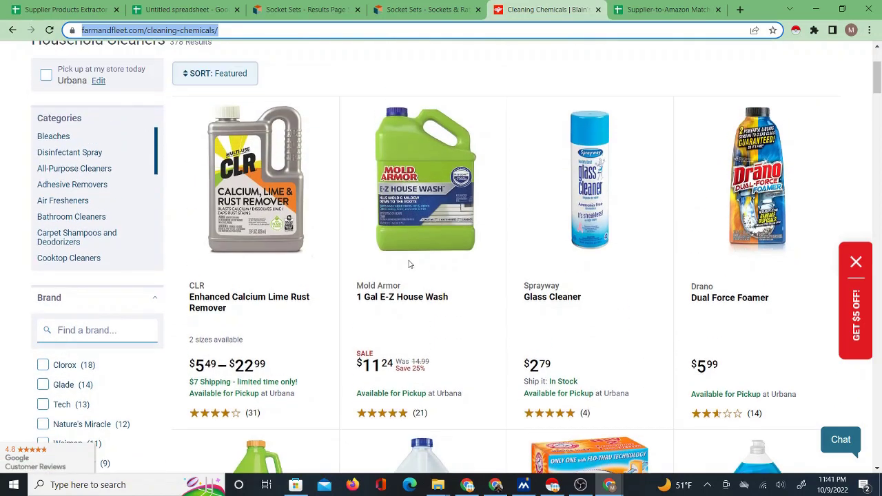
{"action": "left_click", "coordinate": [259, 339]}
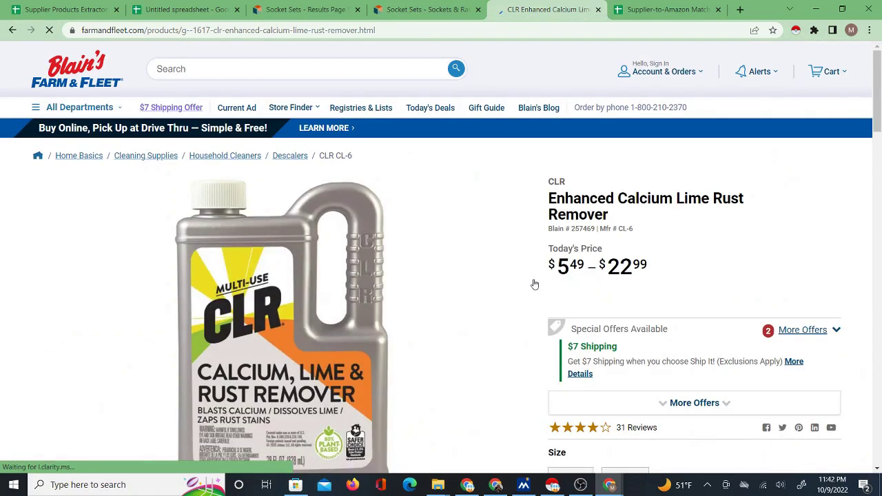
Step: Return to the Supplier Products Extractor and inspect the empty detail cells and URL of product 1115256
{"action": "left_click", "coordinate": [436, 9]}
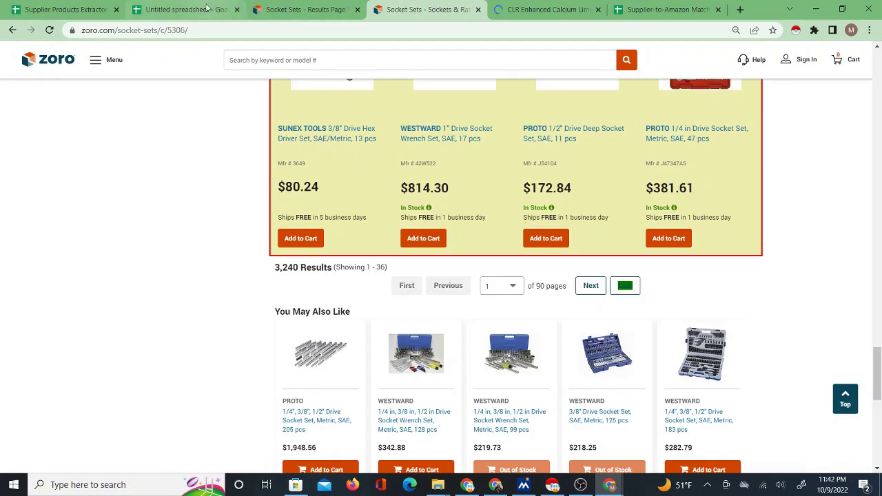
{"action": "left_click", "coordinate": [183, 9]}
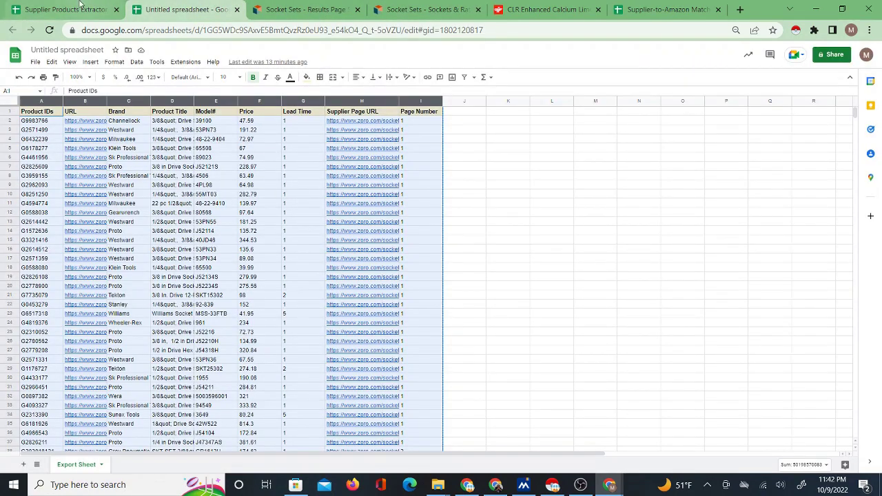
{"action": "left_click", "coordinate": [82, 11]}
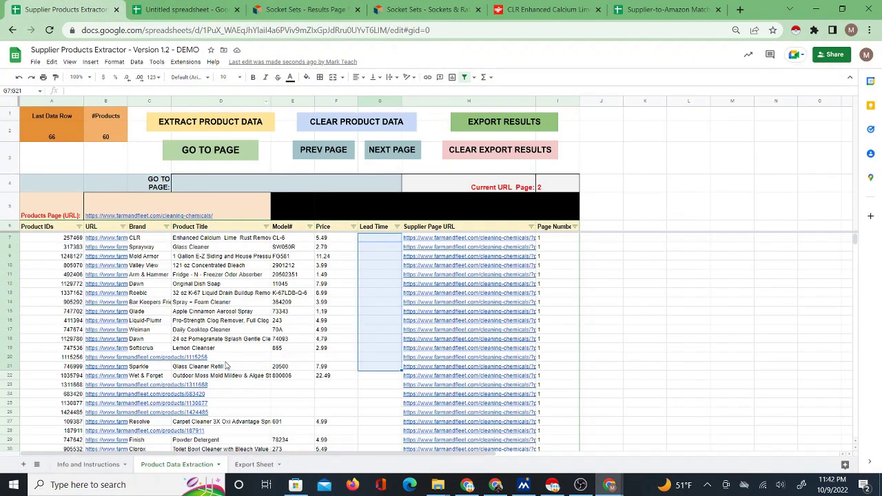
{"action": "left_click_drag", "start_coordinate": [155, 359], "coordinate": [372, 360]}
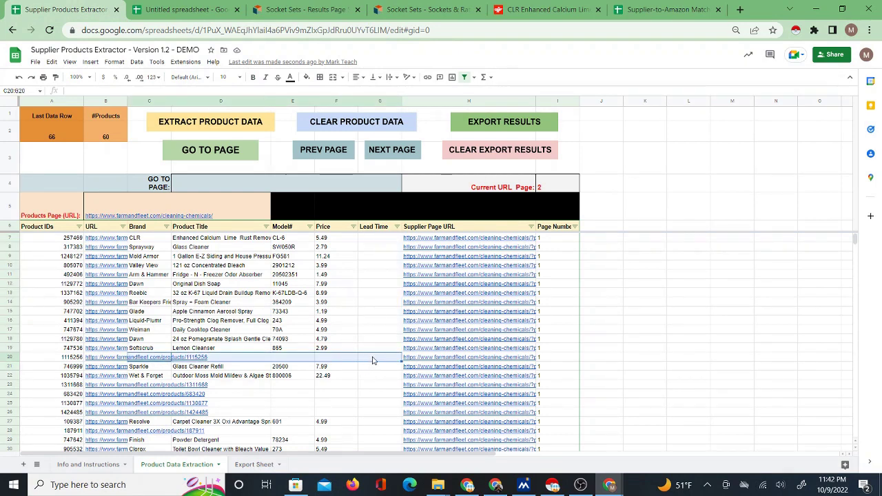
{"action": "left_click", "coordinate": [106, 359]}
{"action": "mouse_move", "coordinate": [117, 363]}
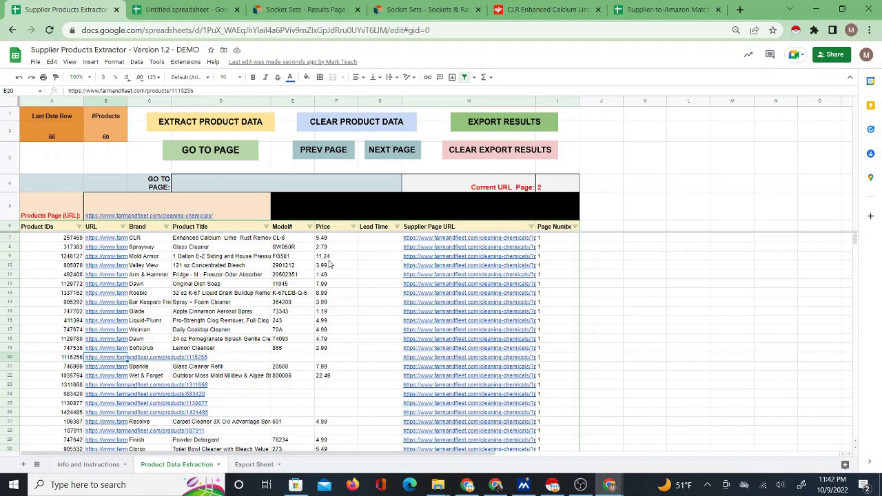
Step: Filter the Price column to hide the rows with blank prices
{"action": "left_click", "coordinate": [352, 227]}
{"action": "mouse_move", "coordinate": [345, 297]}
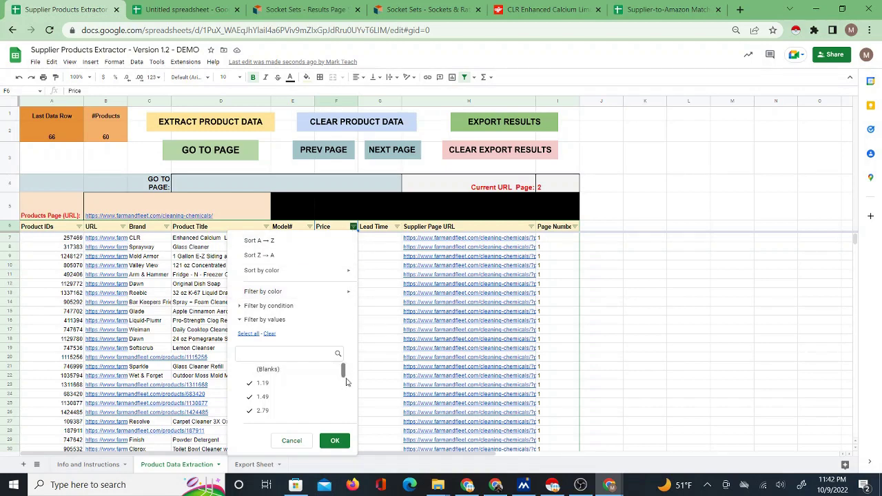
{"action": "left_click_drag", "start_coordinate": [344, 375], "coordinate": [348, 405]}
{"action": "left_click", "coordinate": [335, 440]}
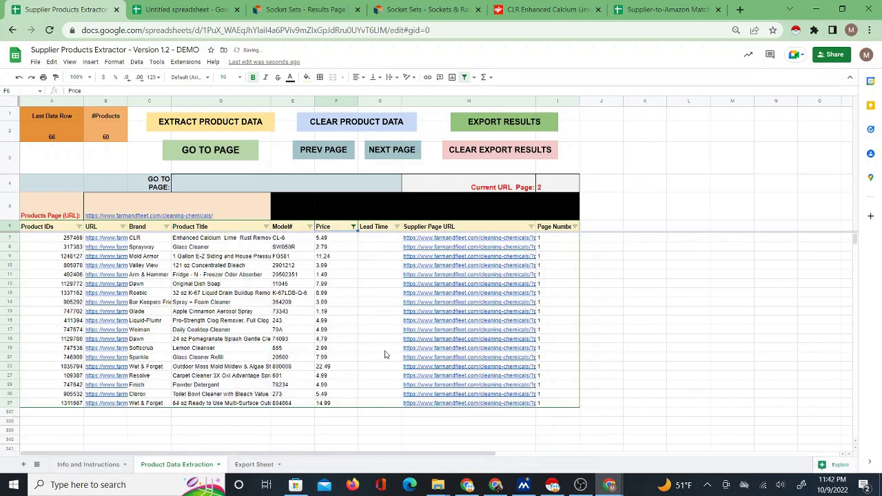
Step: Review the filtered product rows from Product IDs through Lead Time, including the header row
{"action": "left_click_drag", "start_coordinate": [82, 238], "coordinate": [332, 406]}
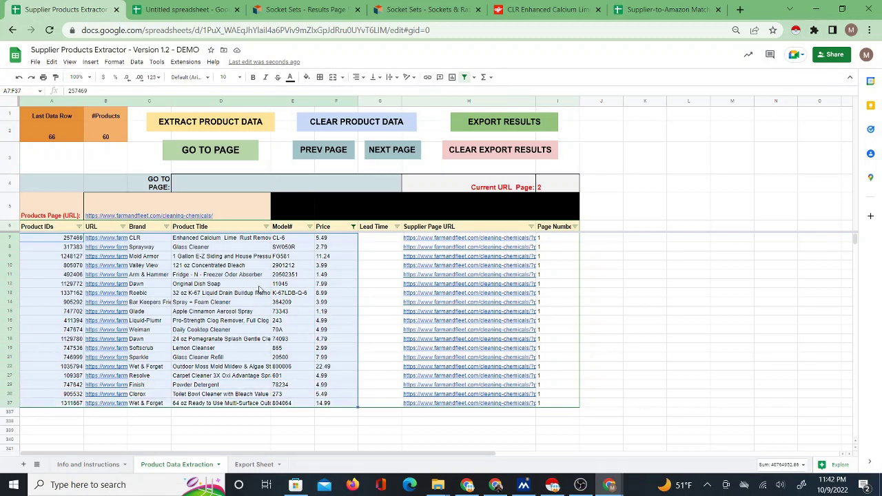
{"action": "left_click", "coordinate": [52, 227]}
{"action": "left_click_drag", "start_coordinate": [98, 251], "coordinate": [367, 411]}
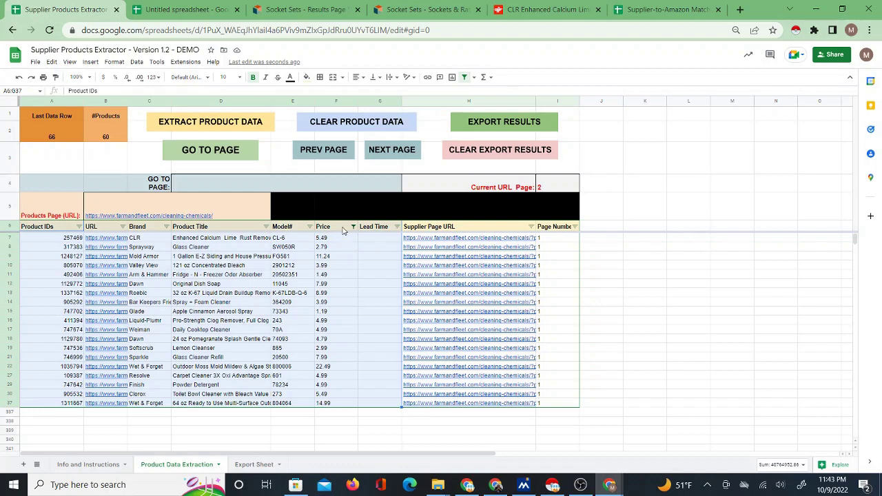
{"action": "left_click", "coordinate": [340, 230]}
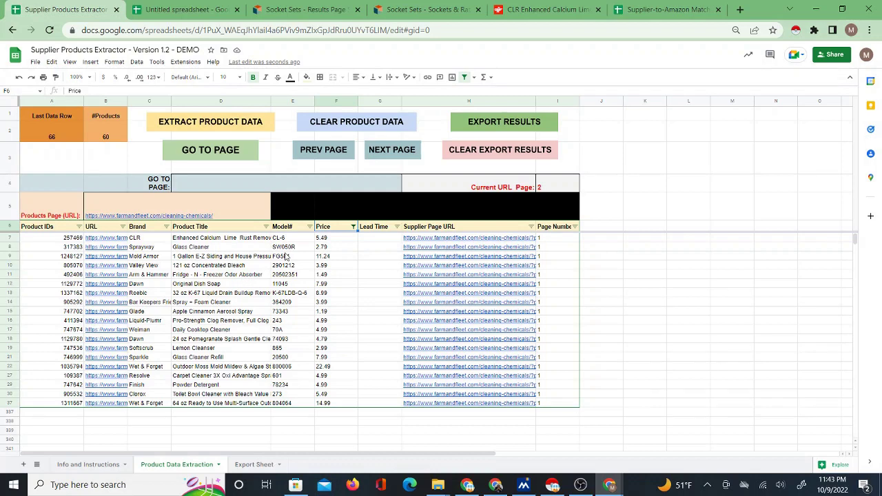
Step: Revisit the Household Cleaners listing, the Zoro Socket Sets results and the spreadsheet of exported Zoro products
{"action": "left_click", "coordinate": [305, 10]}
{"action": "left_click", "coordinate": [520, 10]}
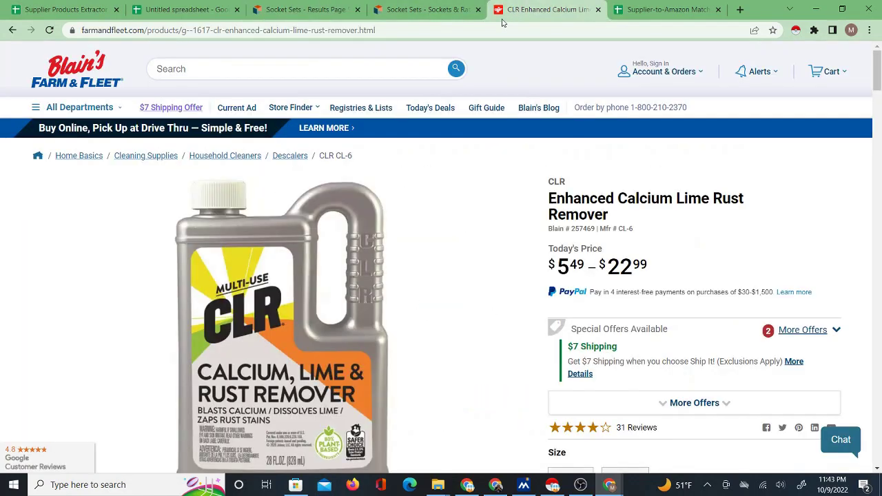
{"action": "left_click", "coordinate": [11, 32]}
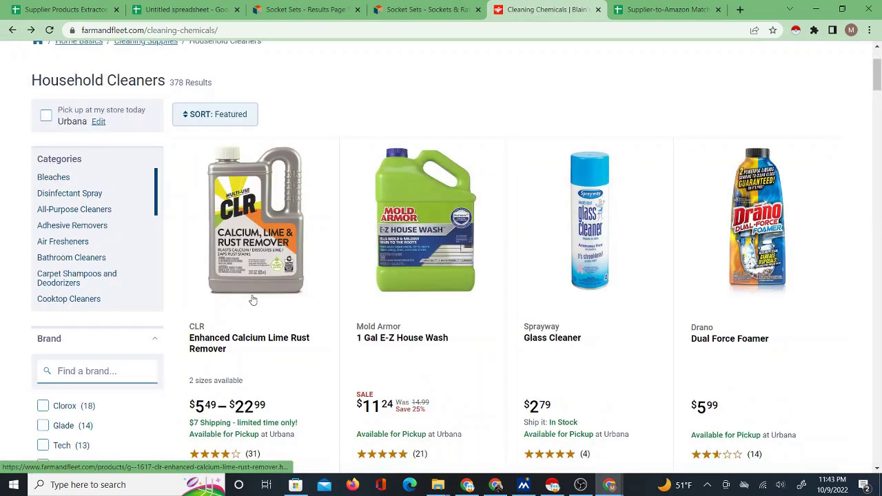
{"action": "left_click", "coordinate": [298, 9]}
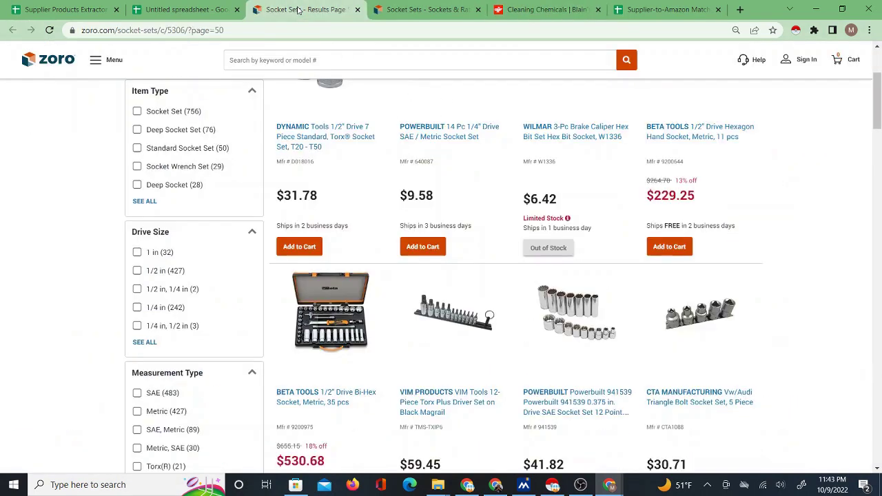
{"action": "left_click", "coordinate": [203, 10]}
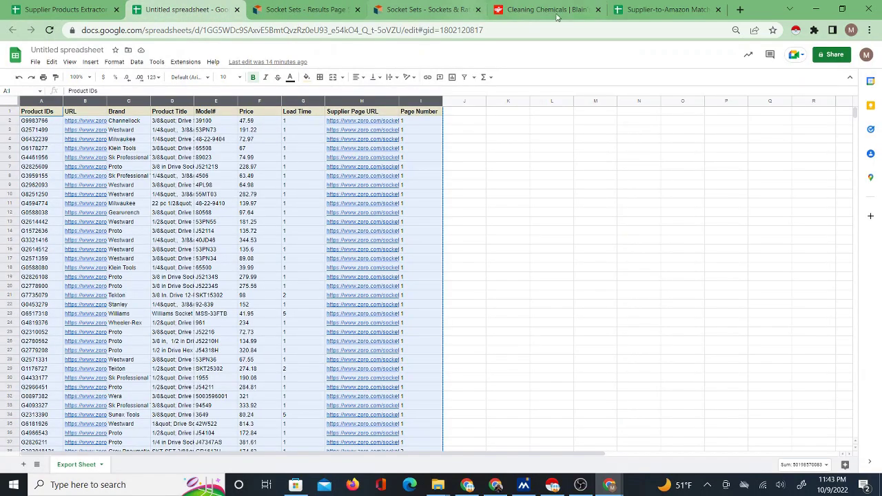
Step: Switch to the Supplier-to-Amazon Matcher sheet and run the search for all Amazon URLs, starting from the first product row
{"action": "left_click", "coordinate": [651, 12]}
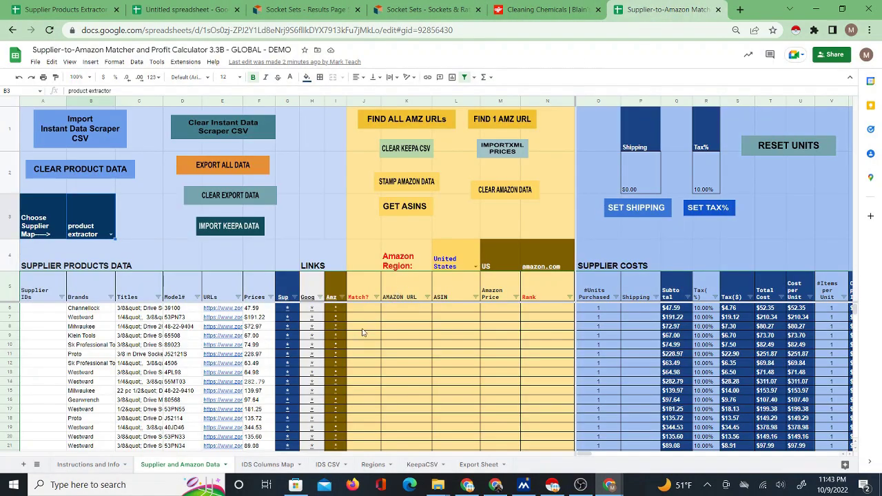
{"action": "left_click", "coordinate": [370, 312]}
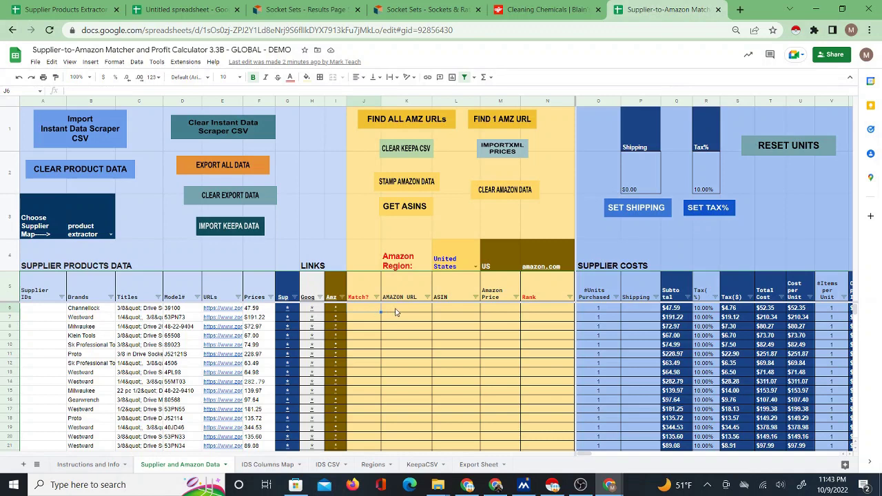
{"action": "left_click", "coordinate": [414, 120]}
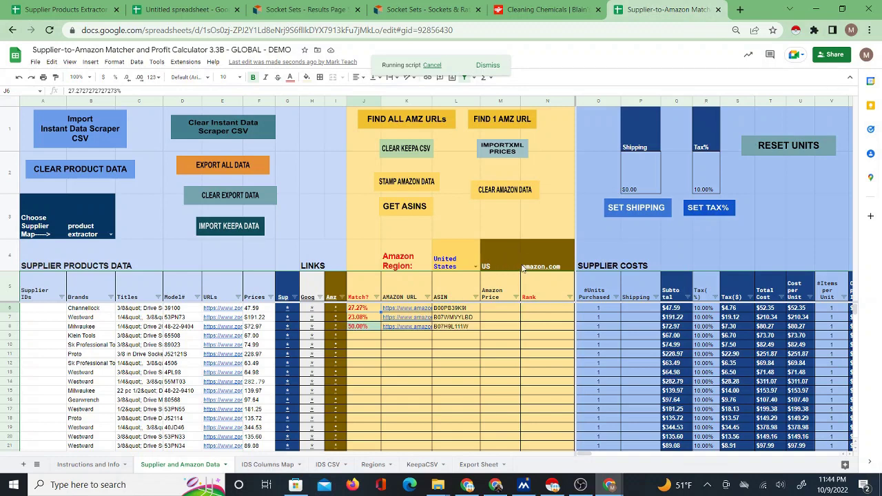
Step: Examine the Amazon Region choices and keep United States as the selected region
{"action": "mouse_move", "coordinate": [523, 268]}
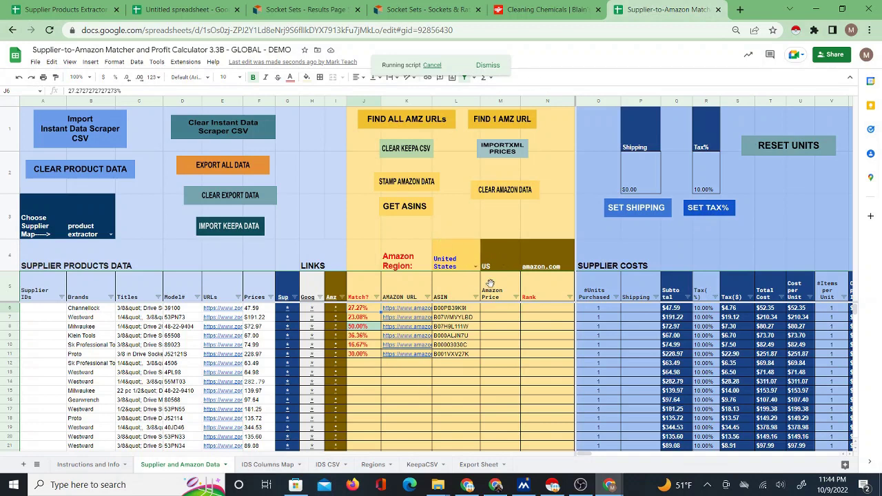
{"action": "left_click", "coordinate": [472, 267]}
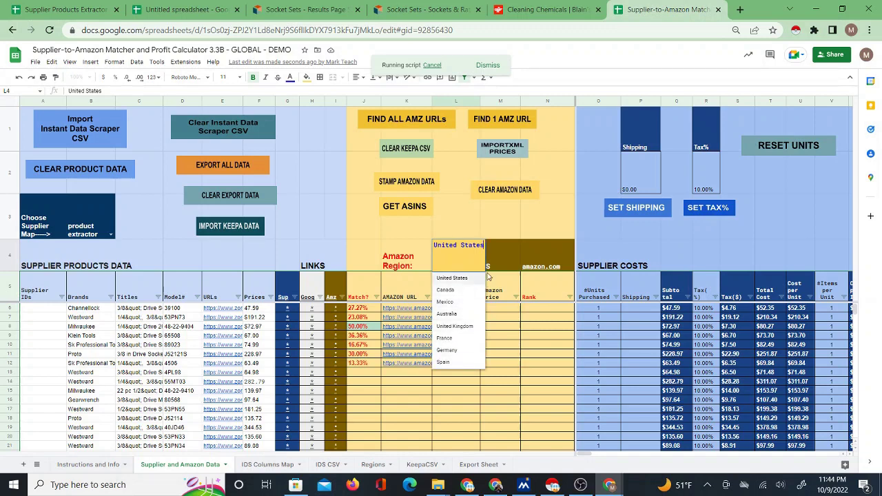
{"action": "left_click", "coordinate": [453, 222]}
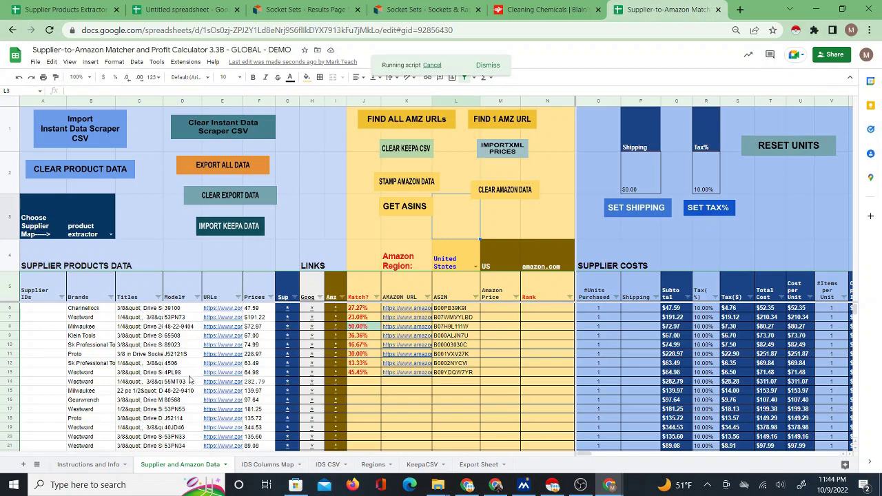
Step: Open the Zoro supplier page and the matched Amazon page for the Milwaukee 48-22-9404 product
{"action": "mouse_move", "coordinate": [206, 383]}
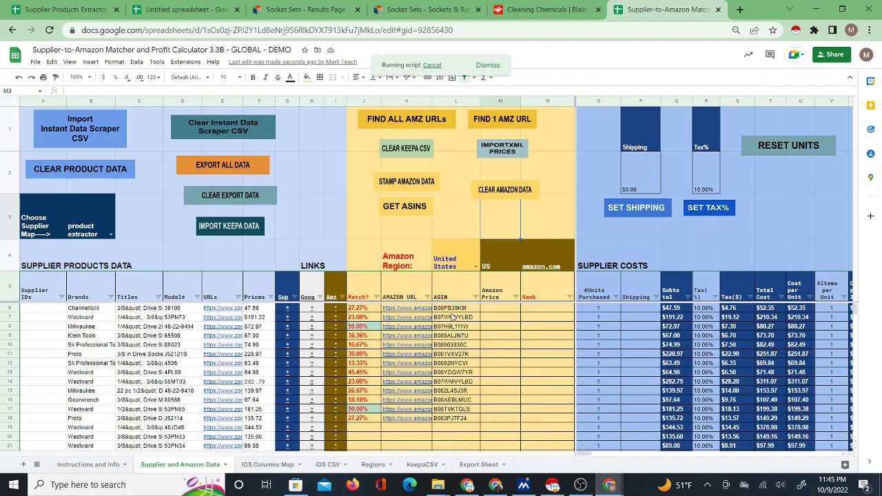
{"action": "left_click", "coordinate": [309, 341]}
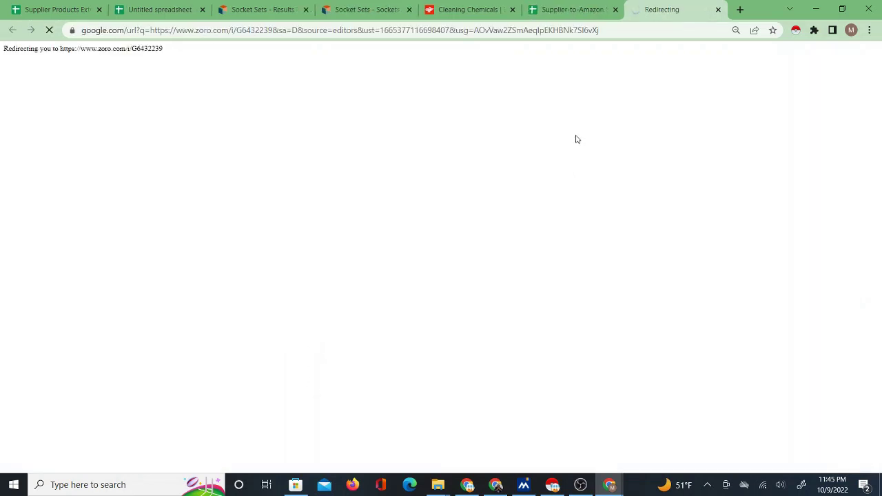
{"action": "left_click", "coordinate": [561, 9]}
{"action": "mouse_move", "coordinate": [336, 331]}
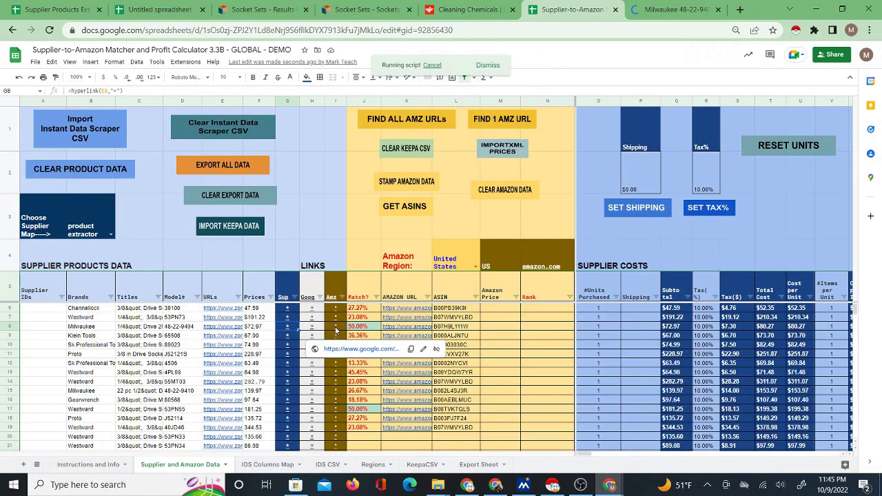
{"action": "left_click", "coordinate": [356, 340]}
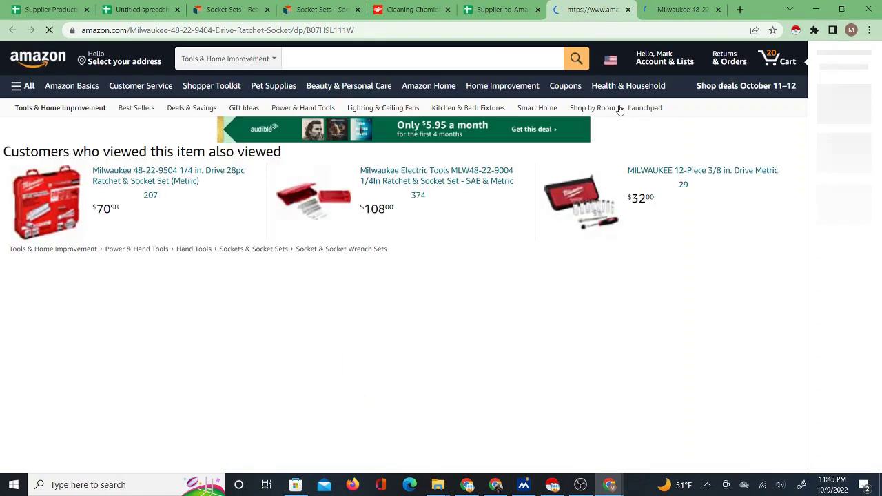
{"action": "scroll", "coordinate": [554, 244], "scroll_direction": "down", "scroll_amount": 1}
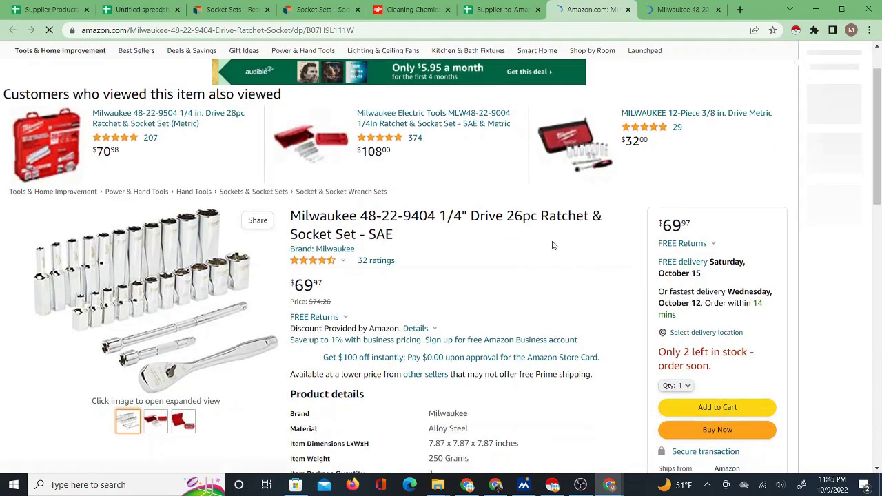
Step: Compare the title, model number and price of the Milwaukee socket set on Zoro and Amazon, highlighting the Amazon title
{"action": "left_click", "coordinate": [672, 9]}
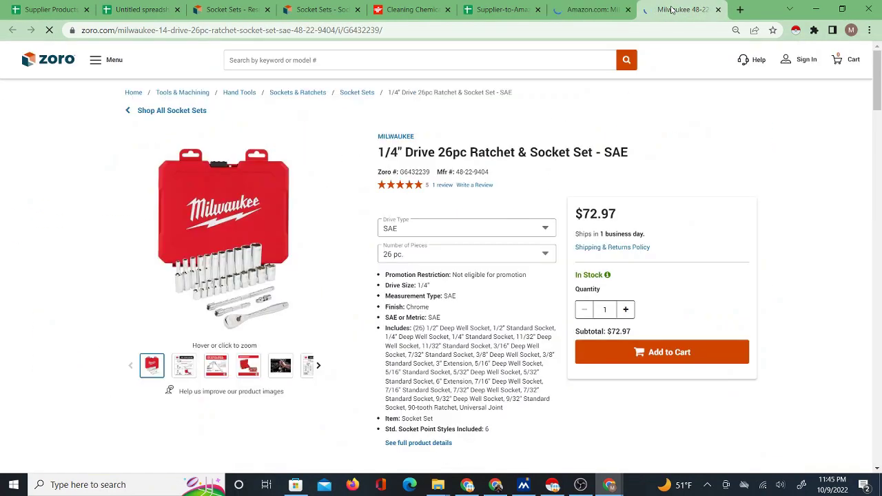
{"action": "left_click", "coordinate": [601, 11]}
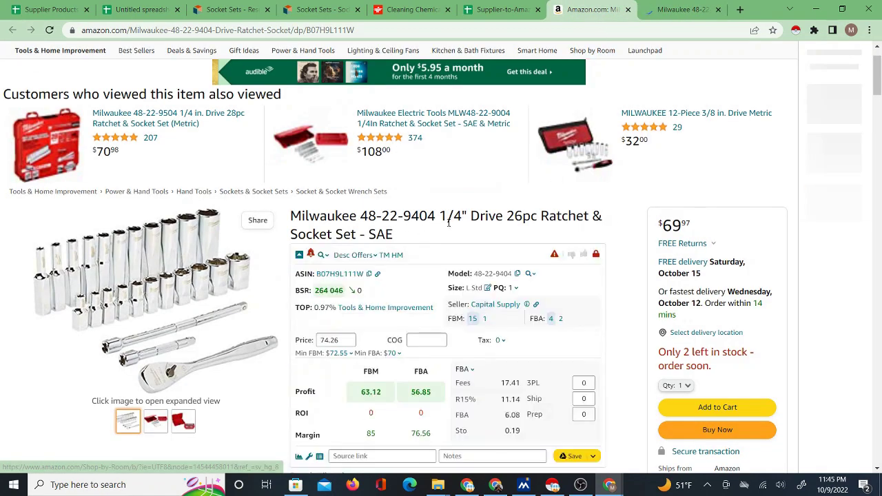
{"action": "left_click", "coordinate": [653, 12]}
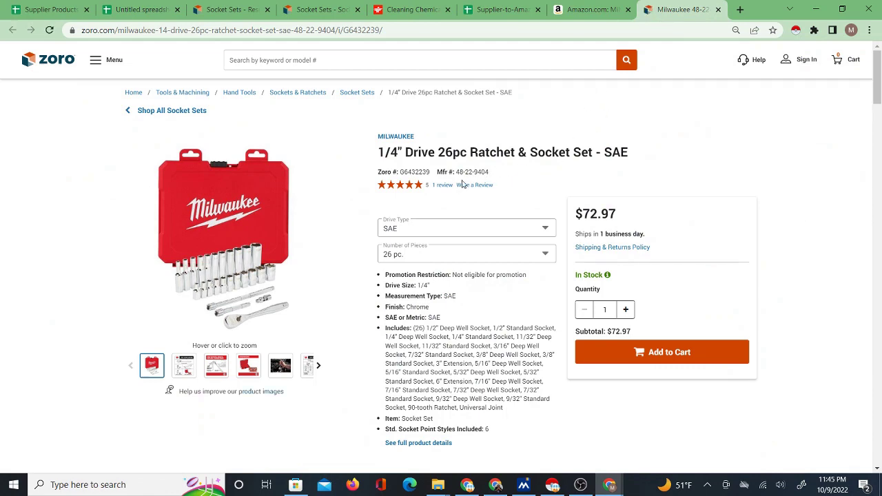
{"action": "left_click", "coordinate": [587, 11]}
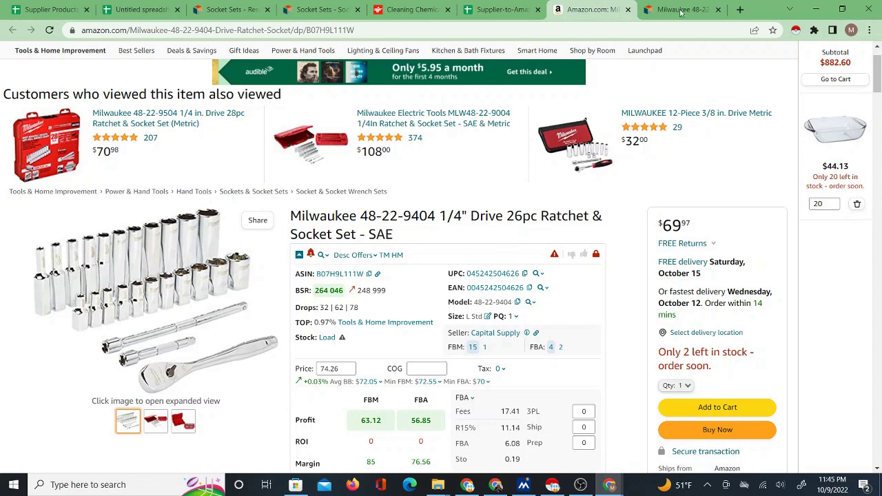
{"action": "triple_click", "coordinate": [360, 233]}
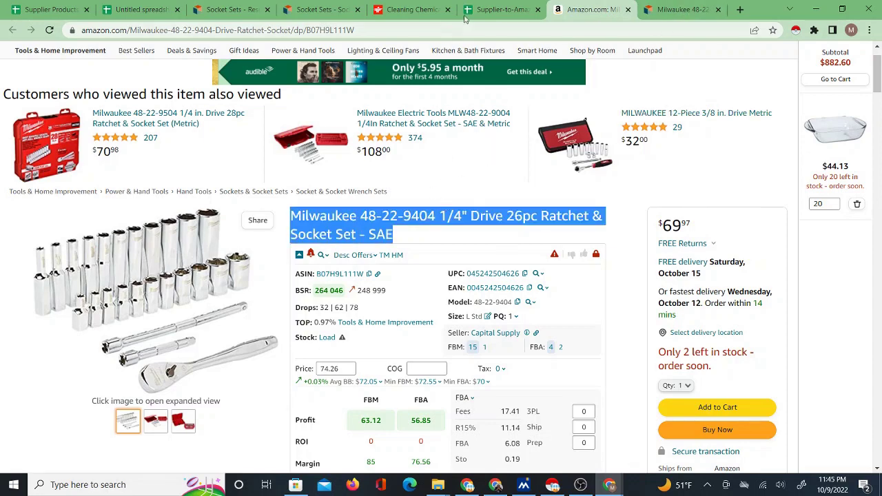
Step: Return to the Supplier-to-Amazon Matcher sheet and review the match percentages, Amazon URLs and ASINs
{"action": "left_click", "coordinate": [498, 9]}
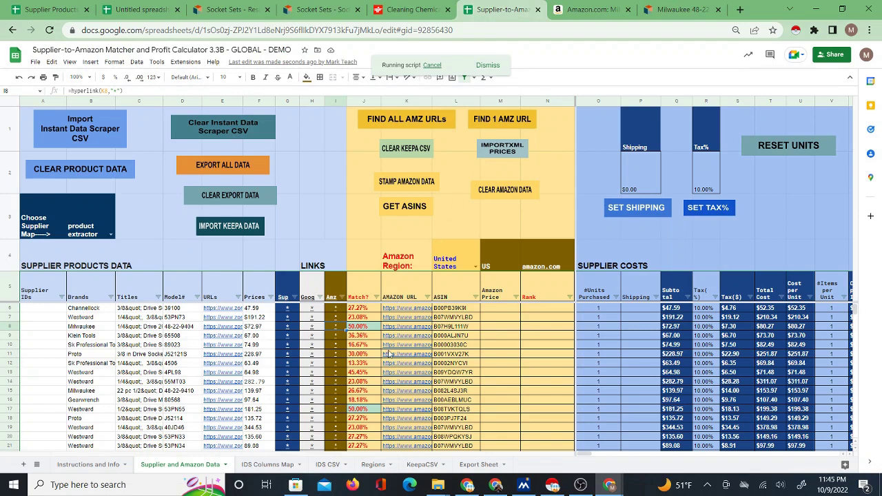
{"action": "scroll", "coordinate": [413, 407], "scroll_direction": "down", "scroll_amount": 3}
{"action": "scroll", "coordinate": [422, 393], "scroll_direction": "up", "scroll_amount": 3}
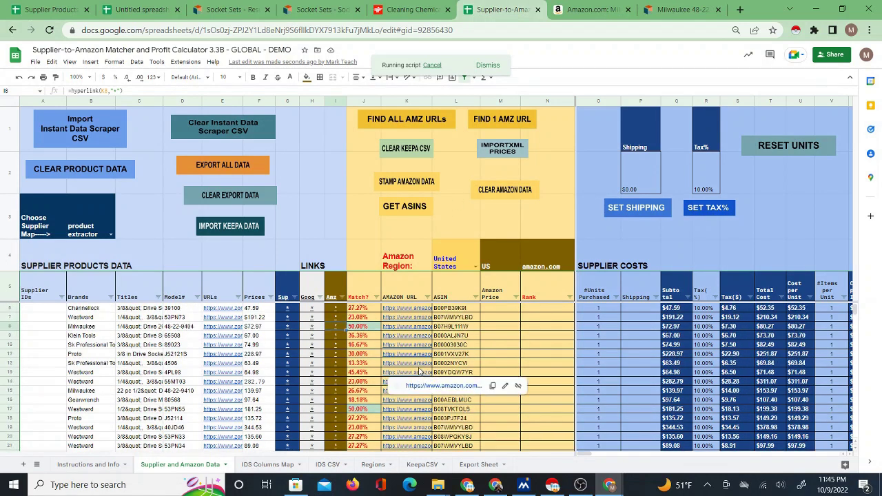
Step: Look over the Supplier Products Extractor and the Supplier-to-Amazon Matcher in turn, ending on the matcher sheet
{"action": "left_click", "coordinate": [40, 6]}
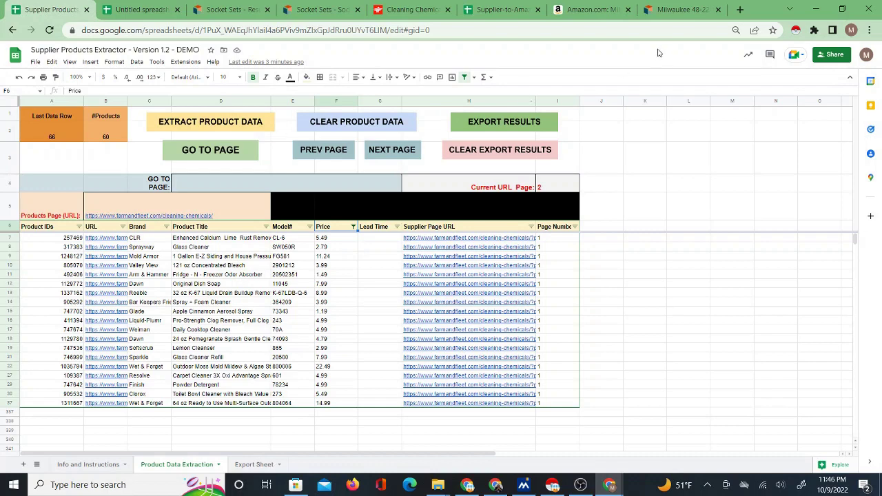
{"action": "left_click", "coordinate": [502, 8]}
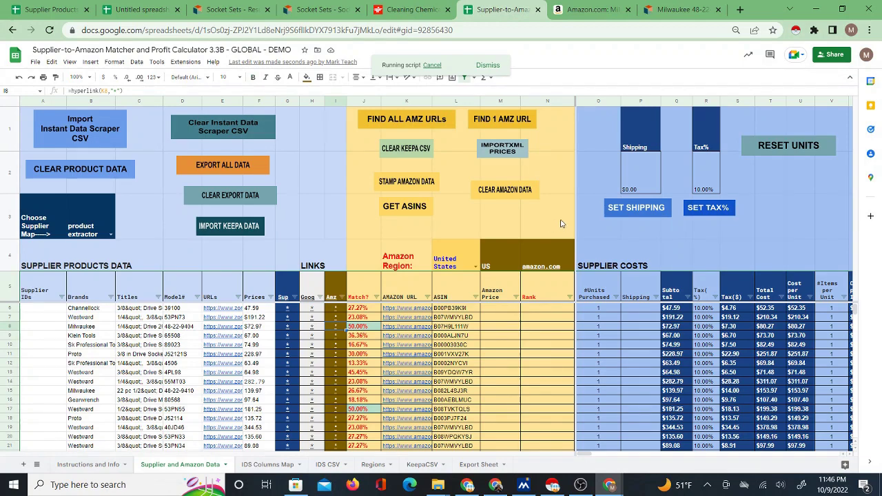
{"action": "left_click", "coordinate": [63, 8]}
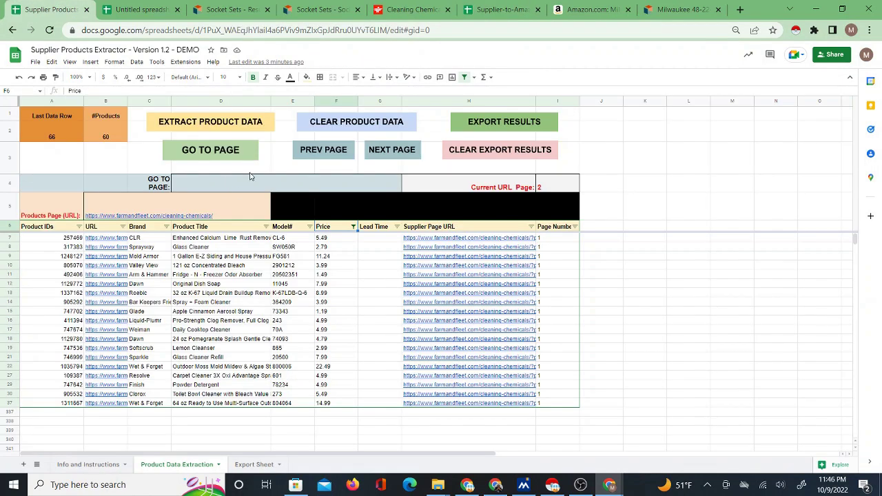
{"action": "left_click", "coordinate": [490, 10]}
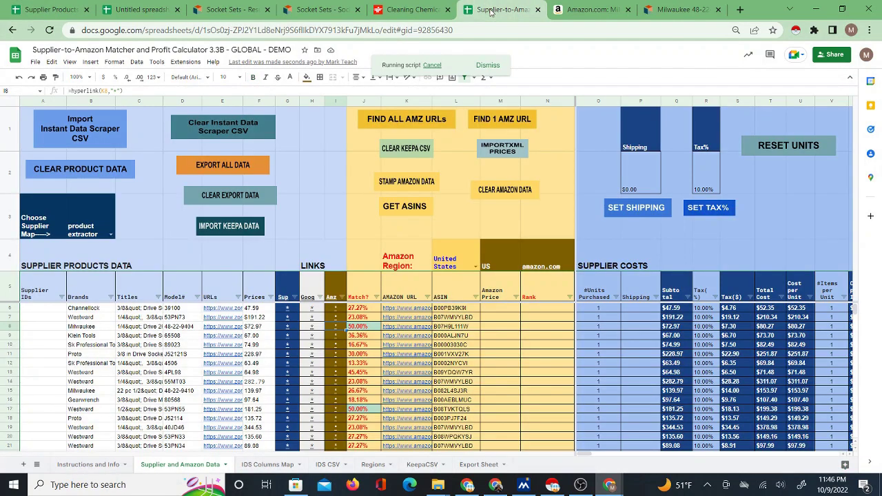